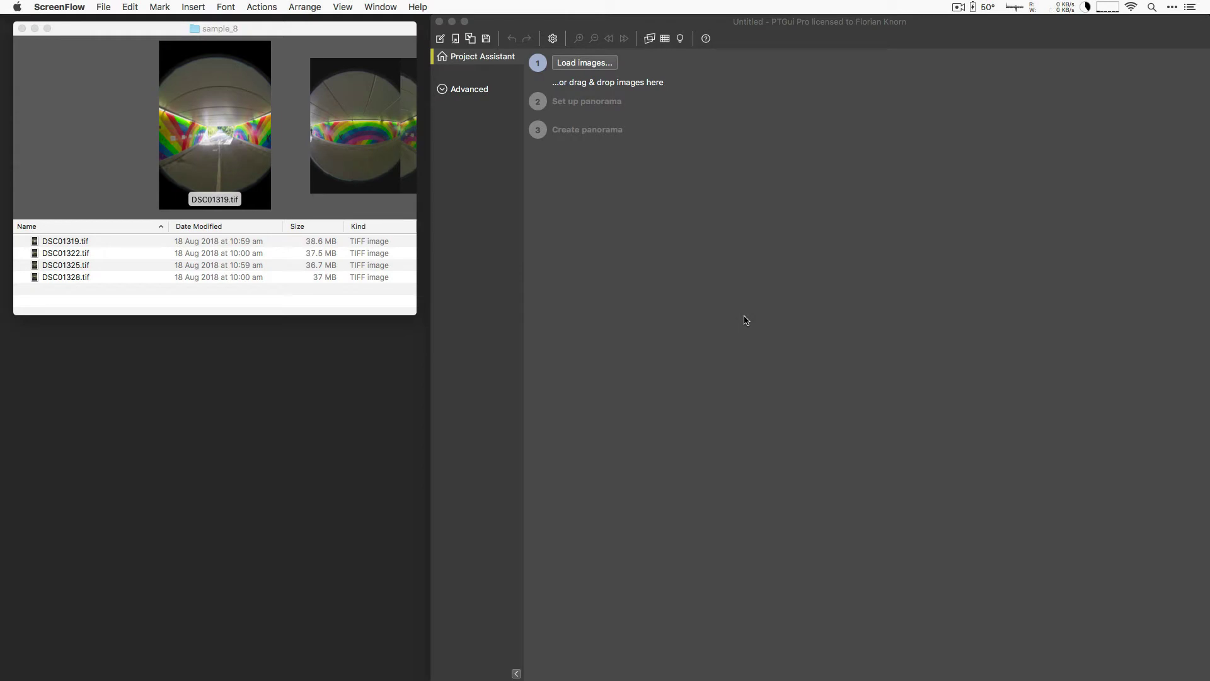
- Add the four fisheye tunnel TIFFs to the project and align them into a panorama
left_click(252, 305)
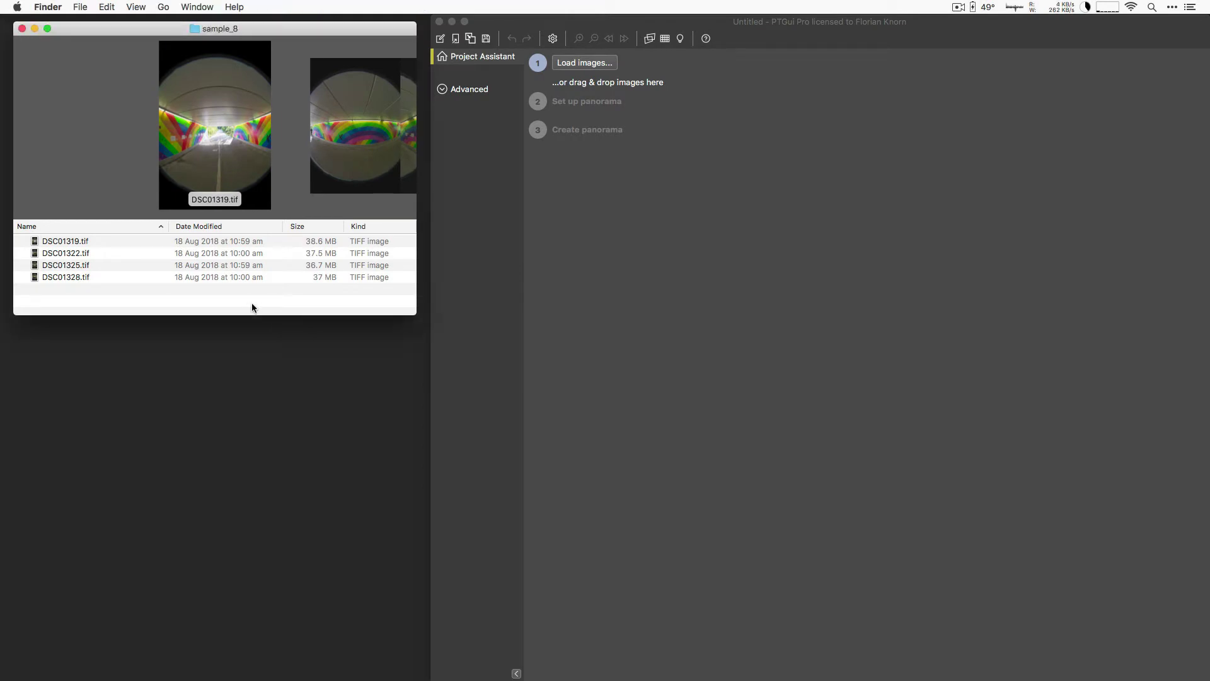
key("super+a")
left_click_drag(68, 256, 651, 247)
left_click(585, 262)
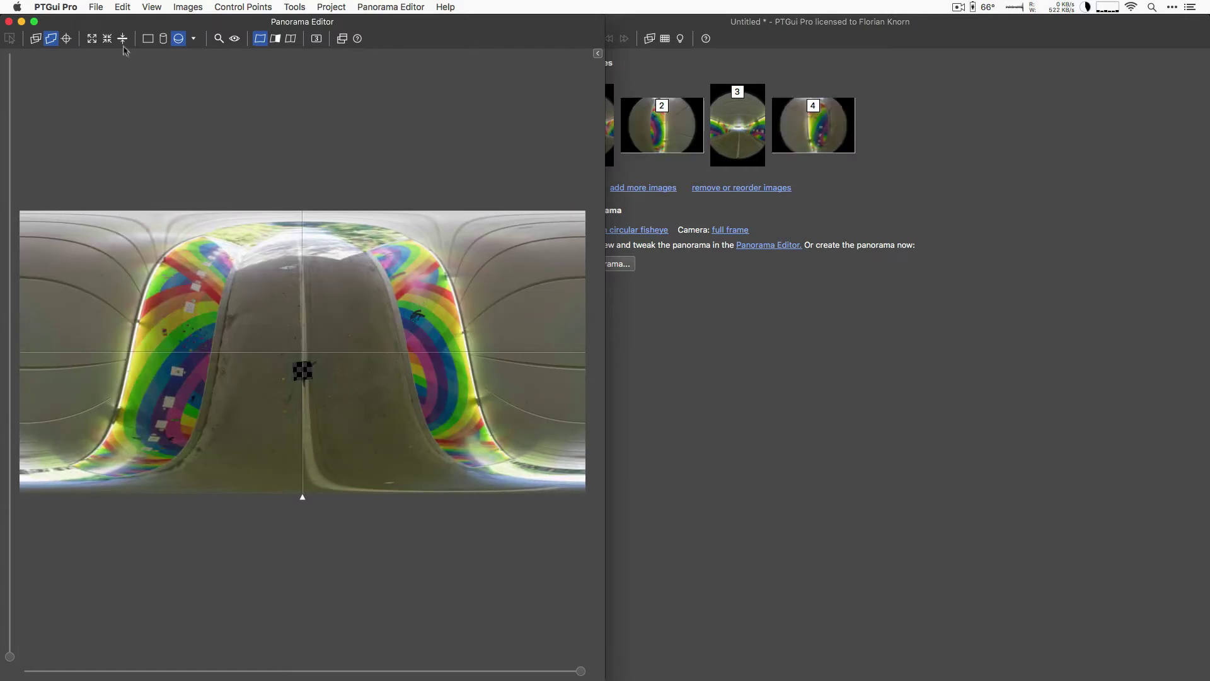
- Level the panorama and drag it so the tunnel is straight with its far opening centred
left_click(123, 39)
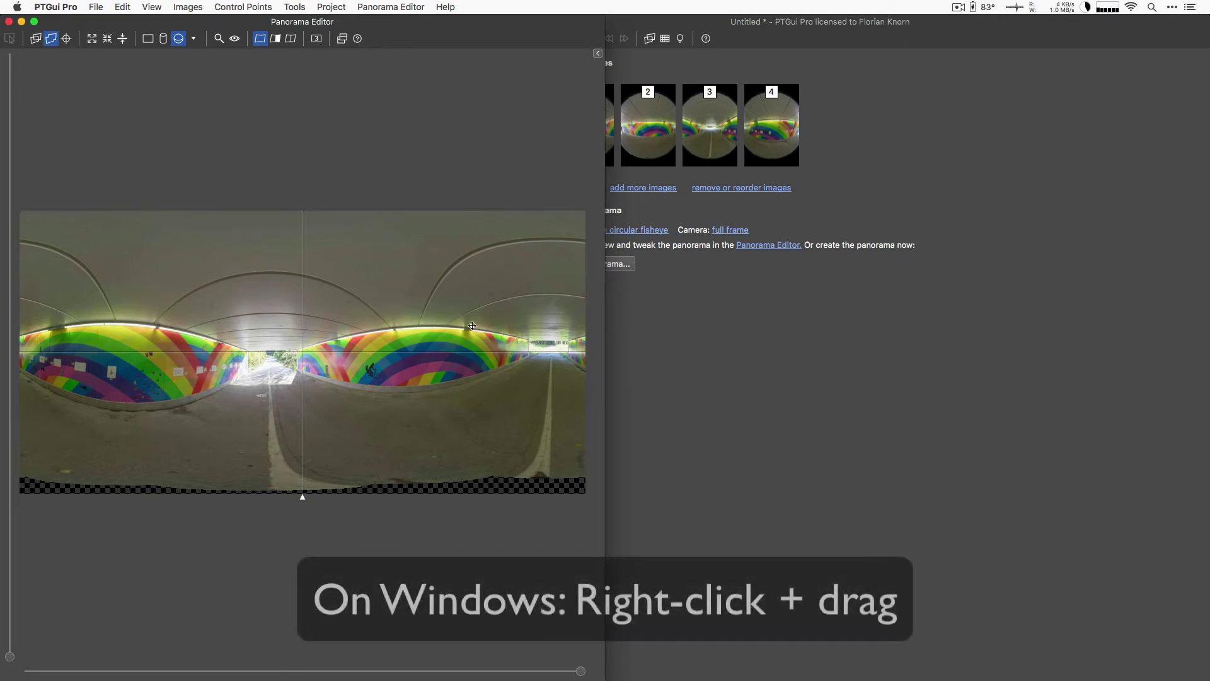
left_click_drag(400, 316, 379, 341)
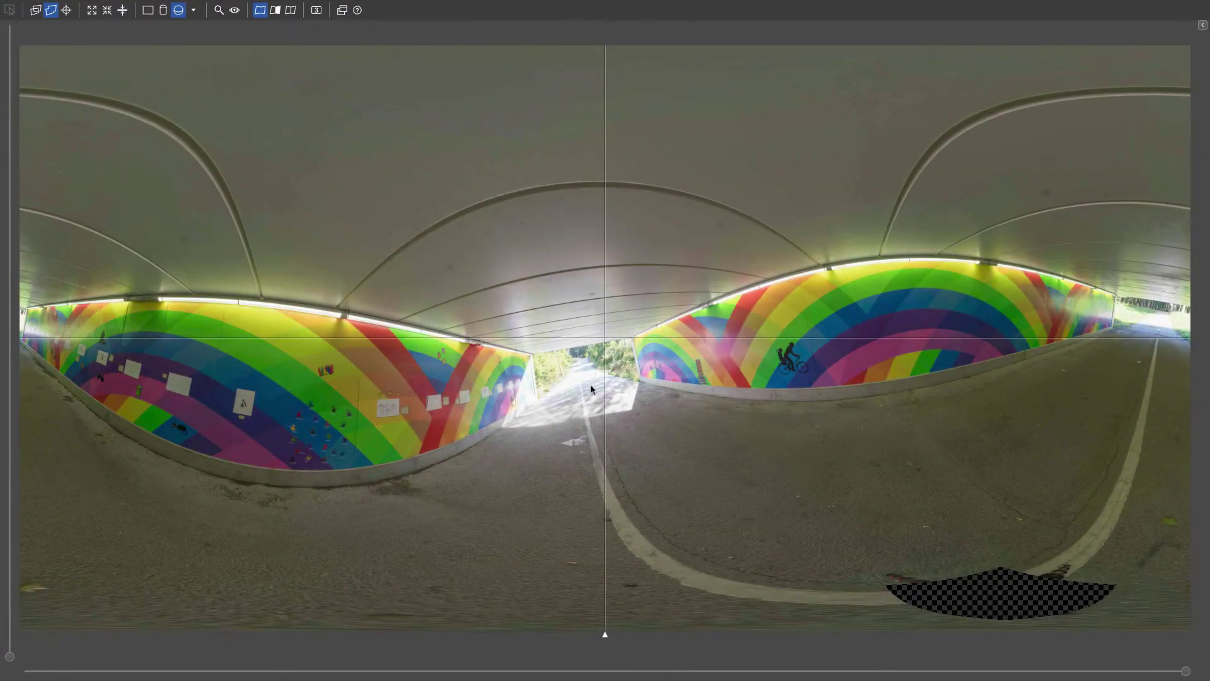
mouse_move(588, 364)
left_mouse_down()
mouse_move(555, 348)
mouse_move(604, 369)
left_mouse_up()
left_click_drag(696, 428, 670, 432)
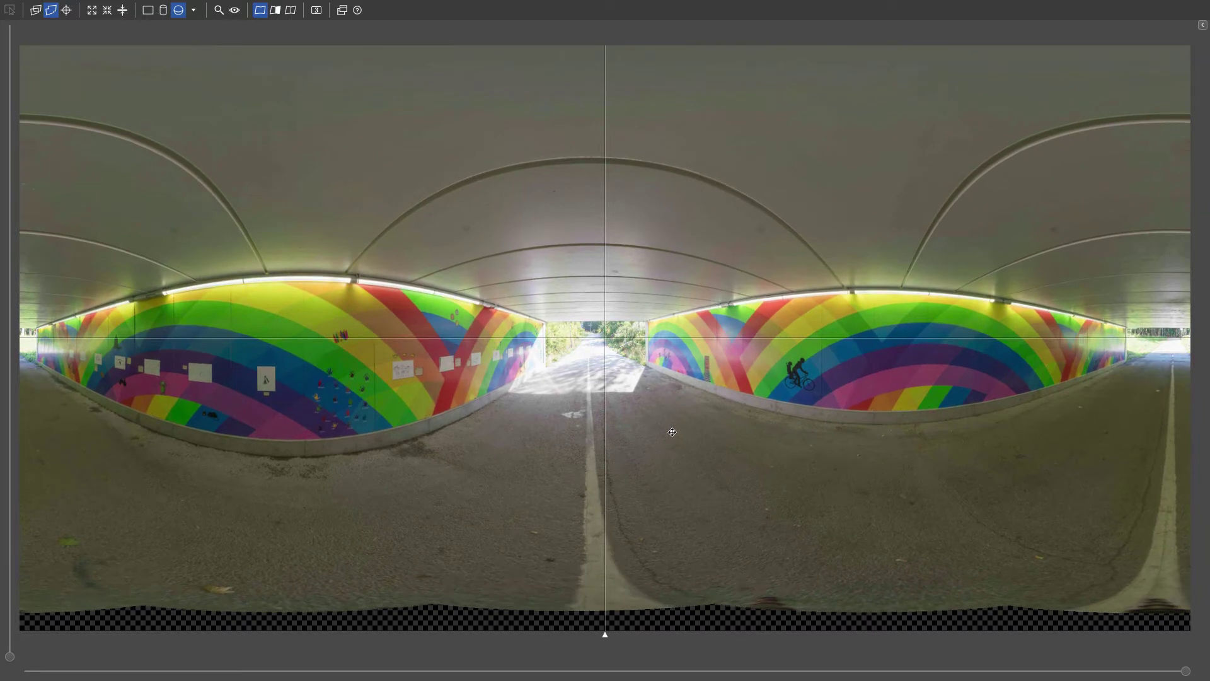
- Nudge the panorama's yaw and pitch slightly to line the tunnel exit up with centre
left_click_drag(612, 393, 617, 395)
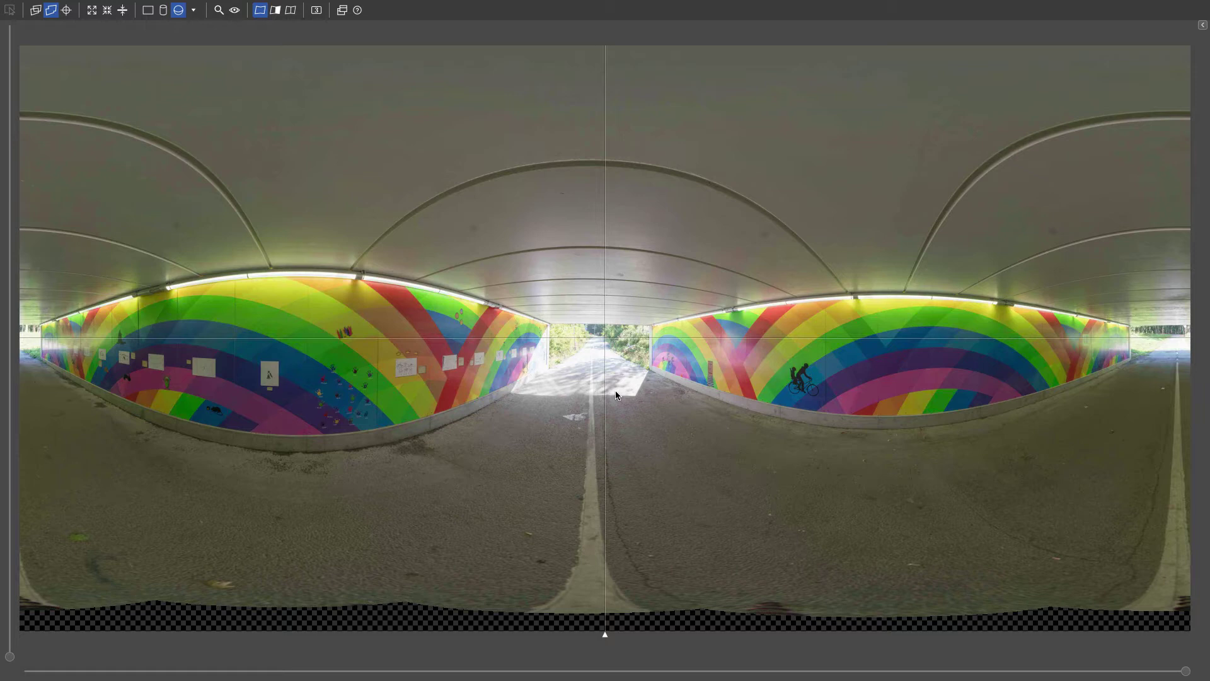
left_click_drag(617, 395, 573, 379)
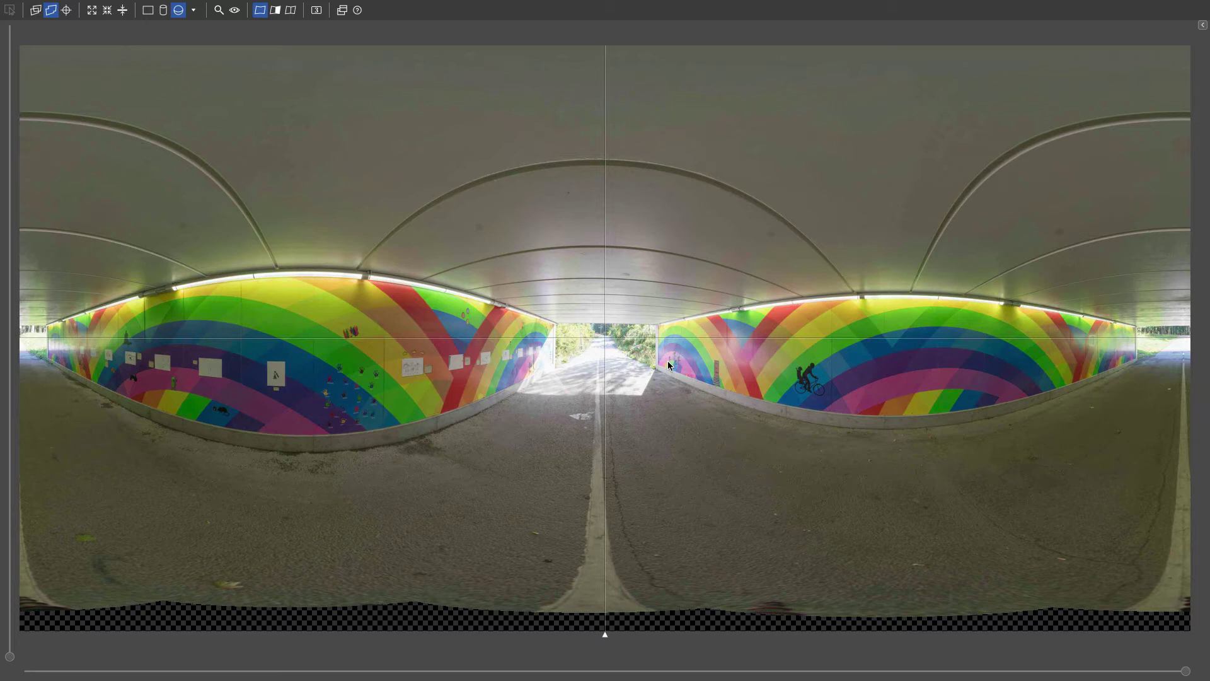
- Morph the world map between equirectangular and sphere, restart the animation, and finish on the globe
key("super+Tab")
key("super+Tab")
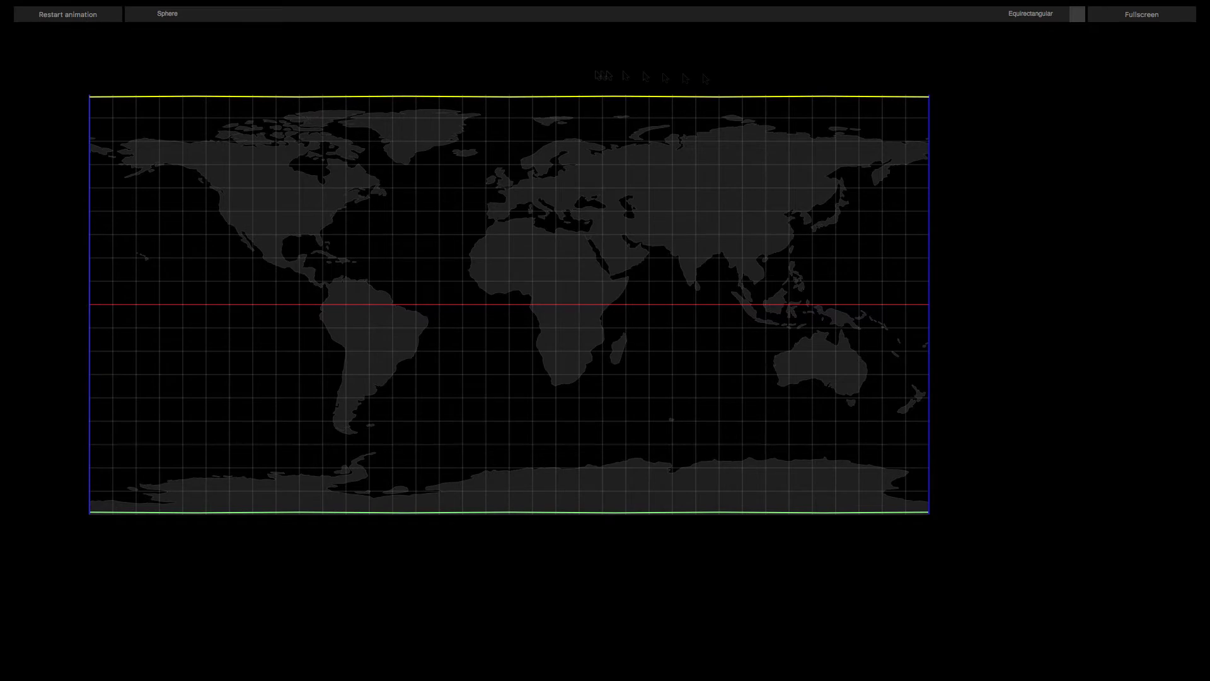
left_click_drag(1078, 16, 116, 60)
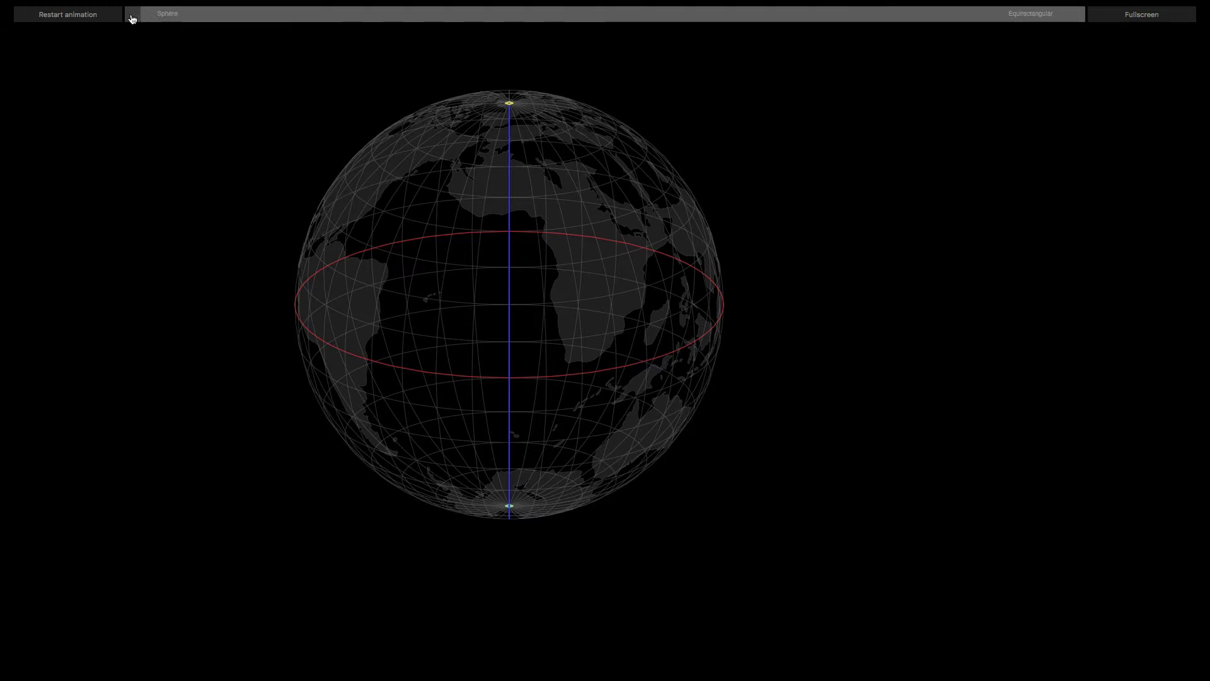
left_click_drag(132, 19, 1088, 13)
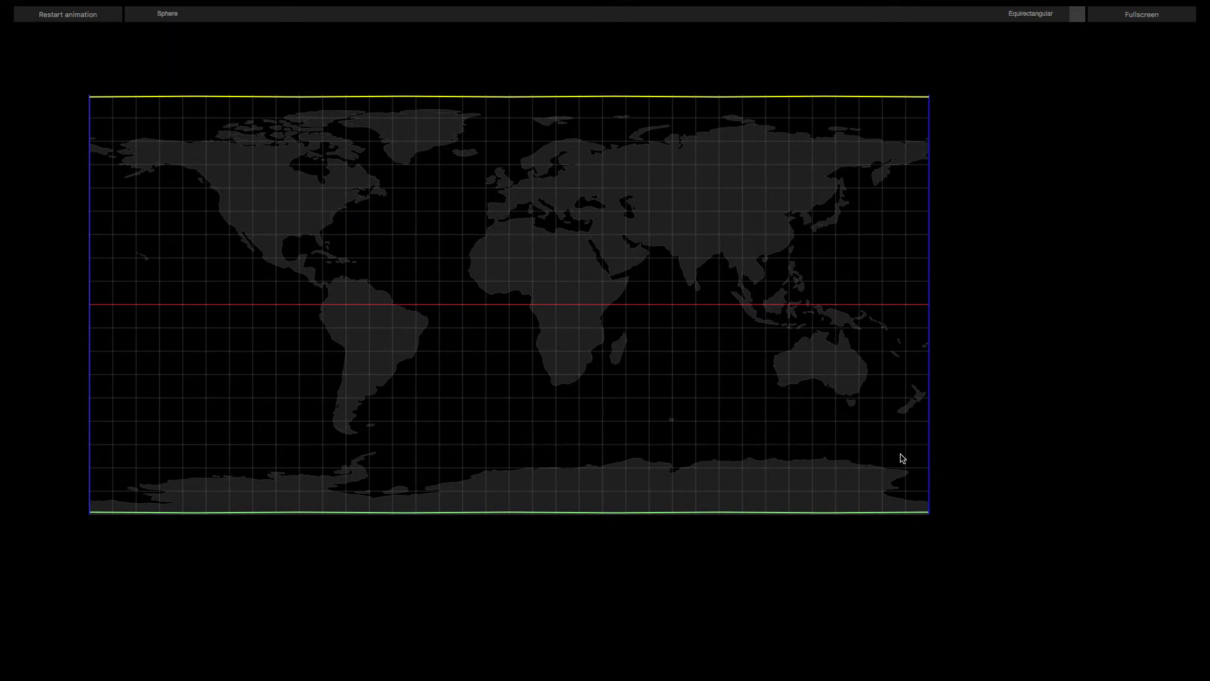
left_click(85, 24)
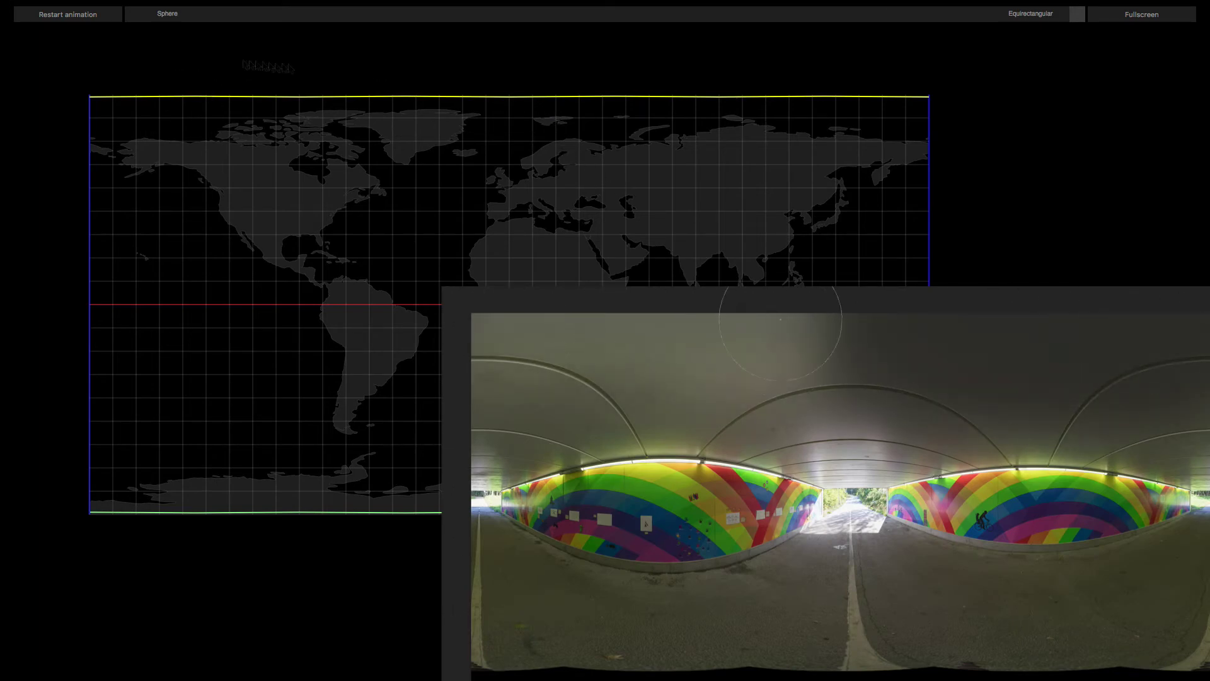
left_click(132, 14)
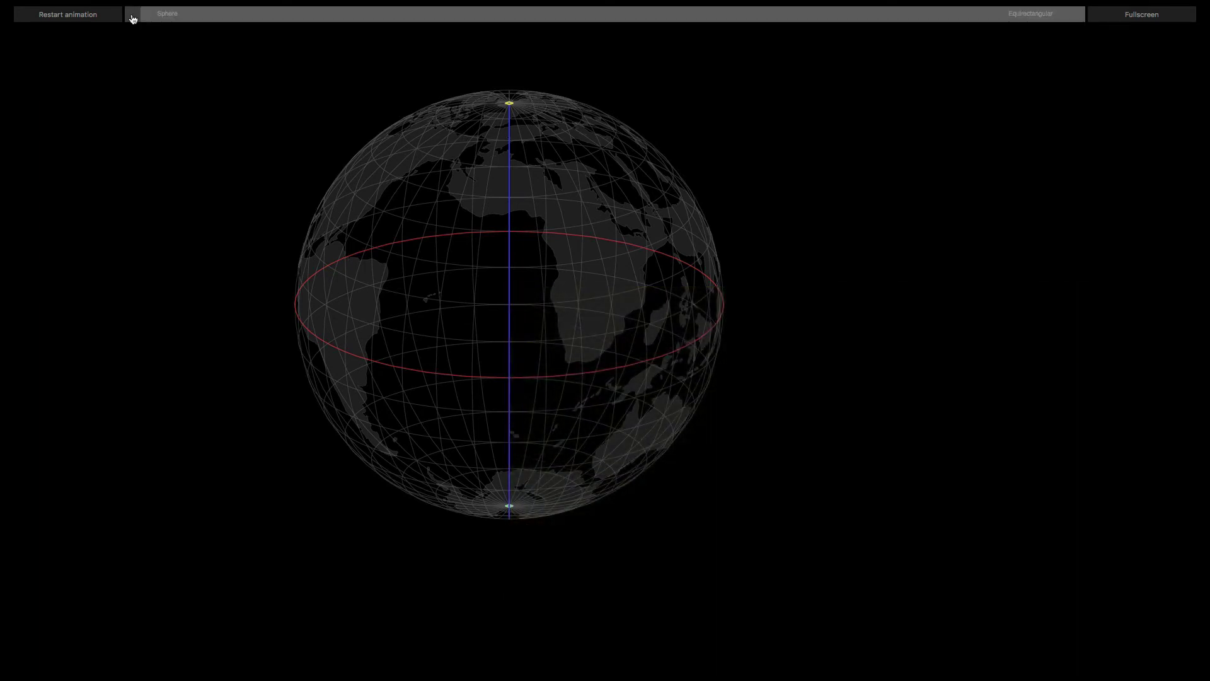
- Toggle the map between flat and globe several times, then re-level the tunnel panorama in PTGui
left_click_drag(131, 14, 1083, 15)
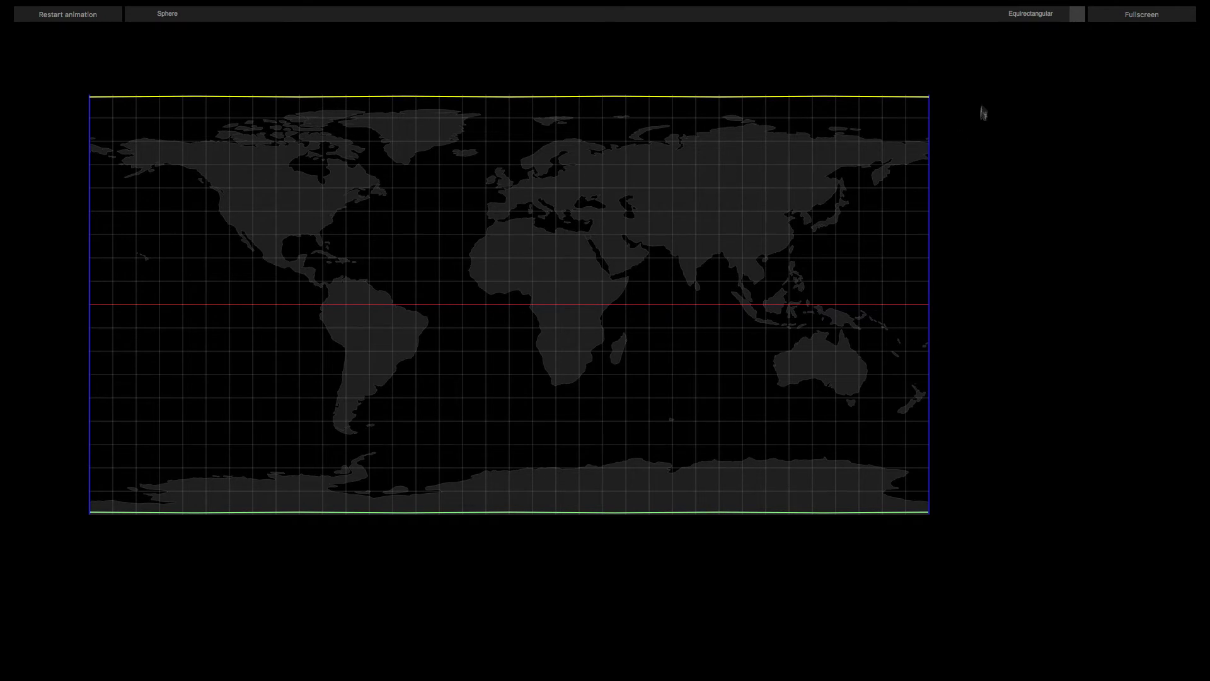
left_click_drag(1081, 14, 101, 44)
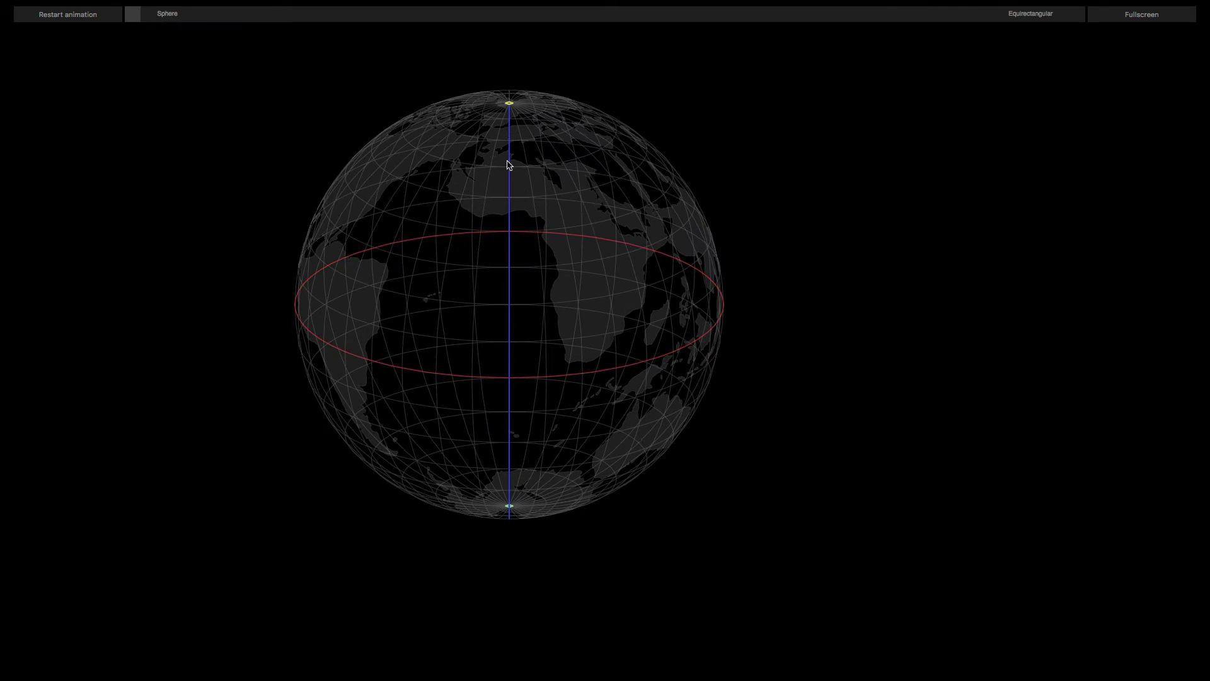
left_click_drag(128, 24, 1135, 54)
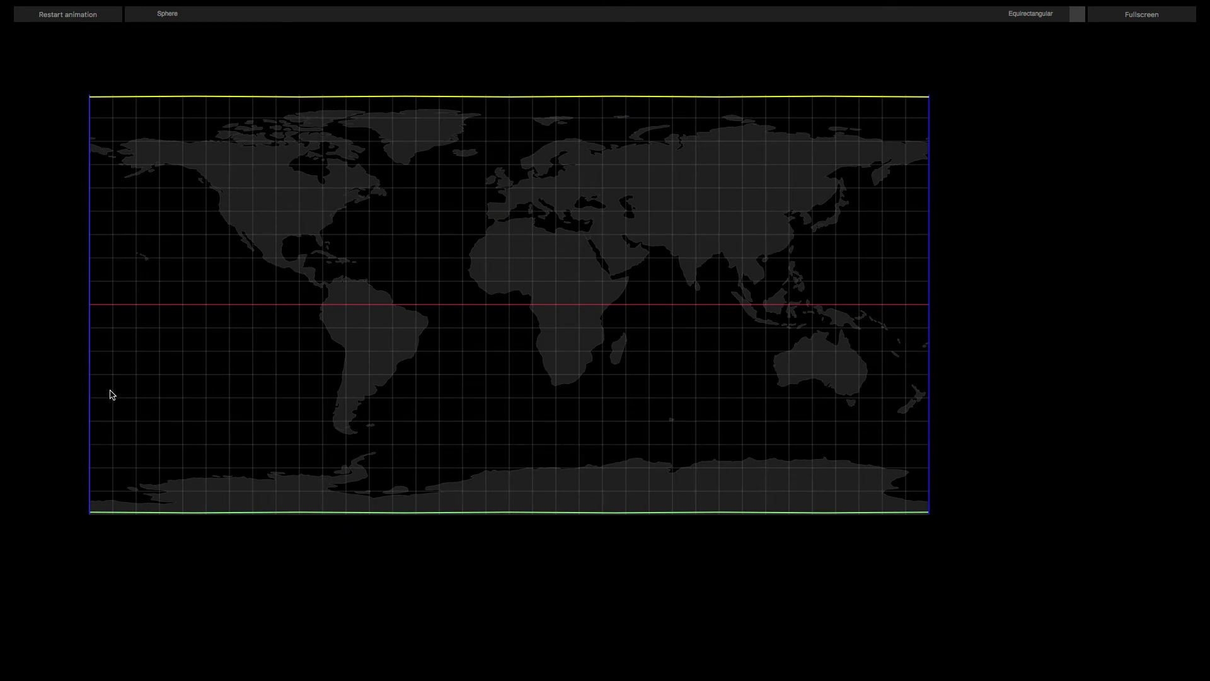
left_click_drag(1077, 15, 40, 21)
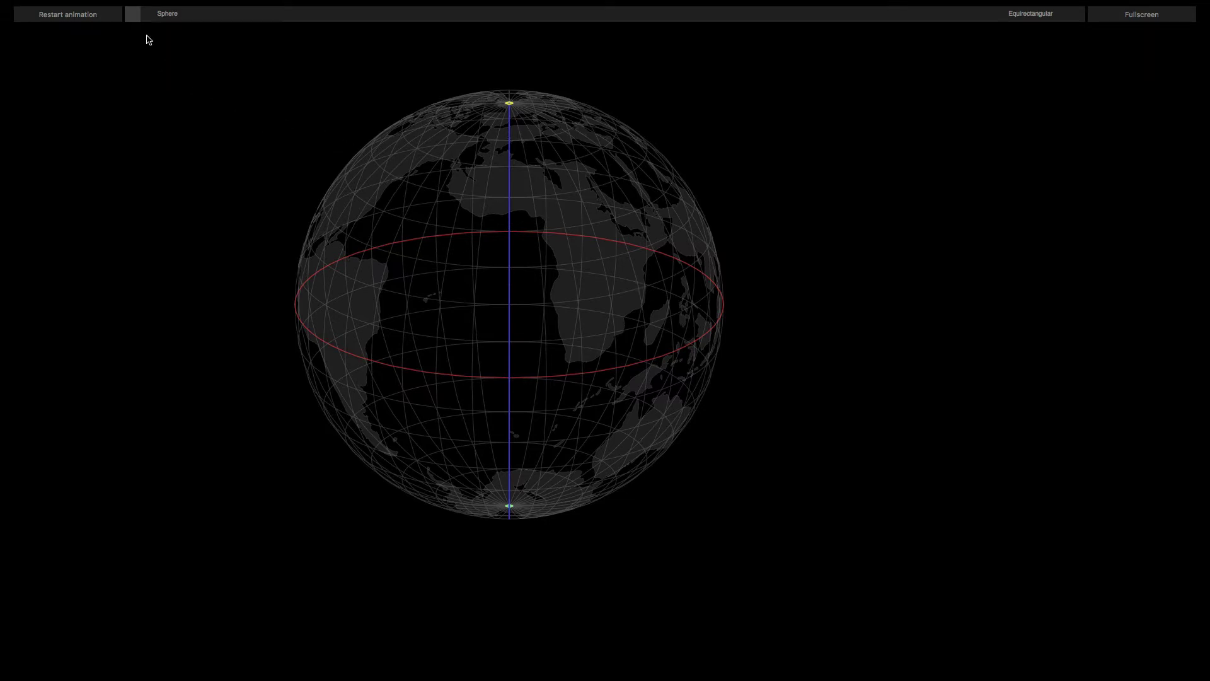
left_click_drag(135, 20, 1108, 76)
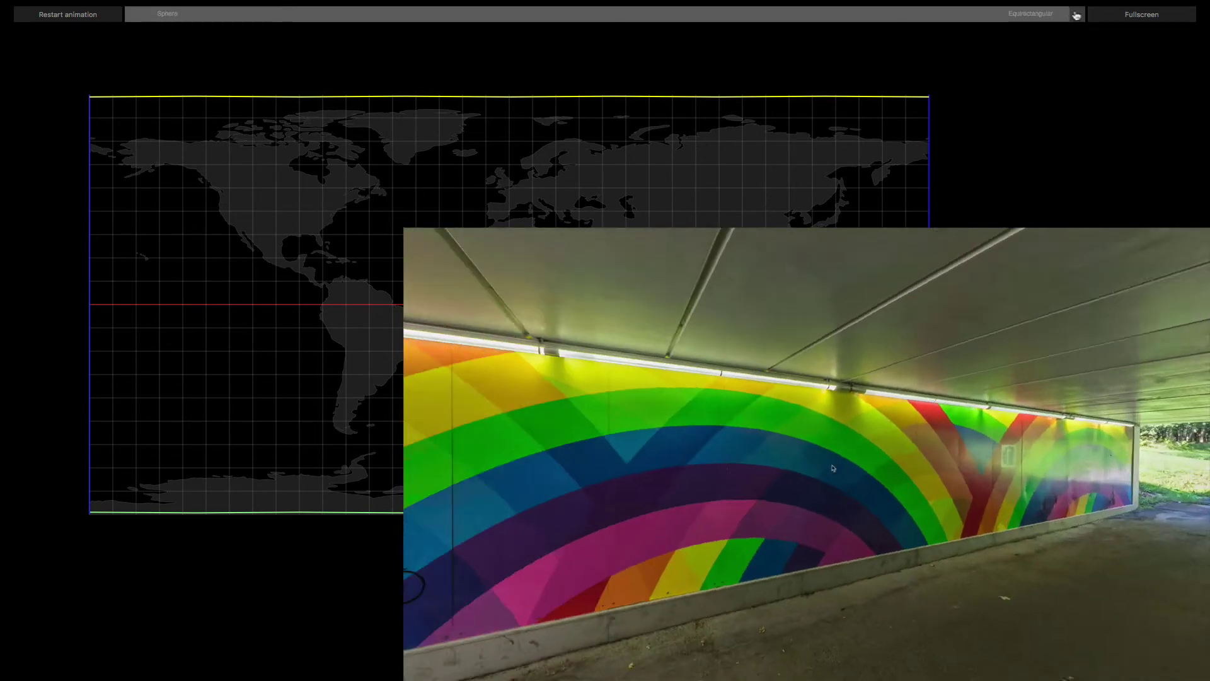
left_click_drag(1075, 12, 65, 48)
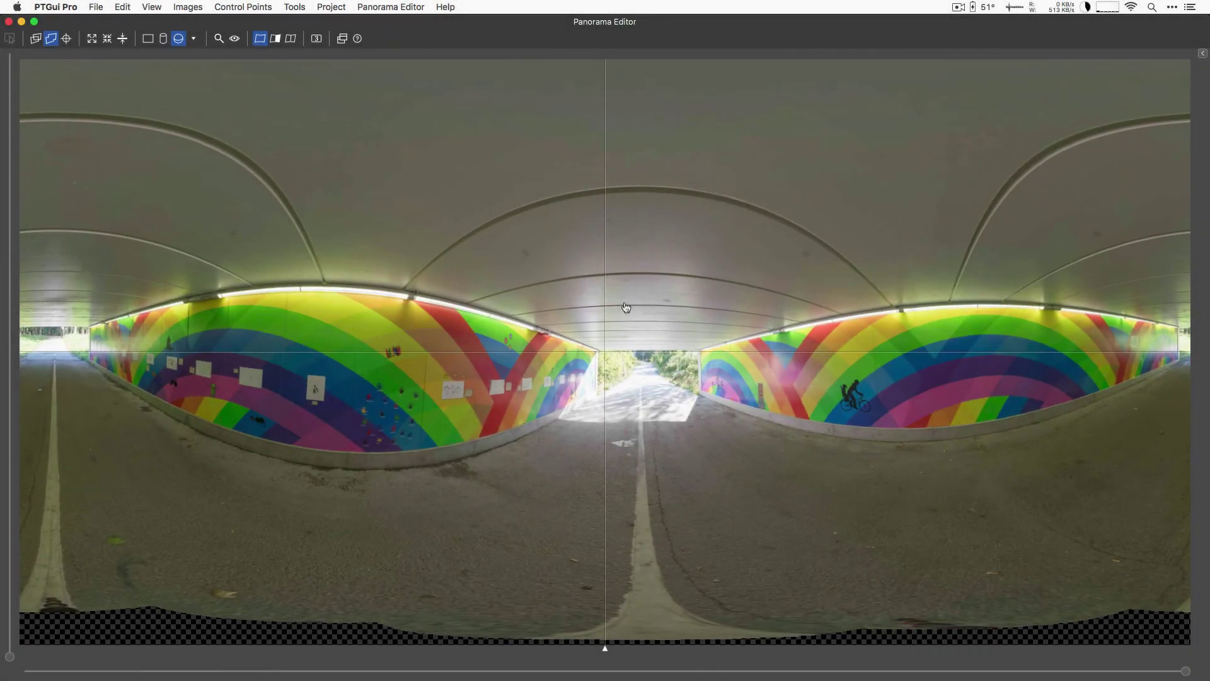
left_click_drag(626, 307, 617, 248)
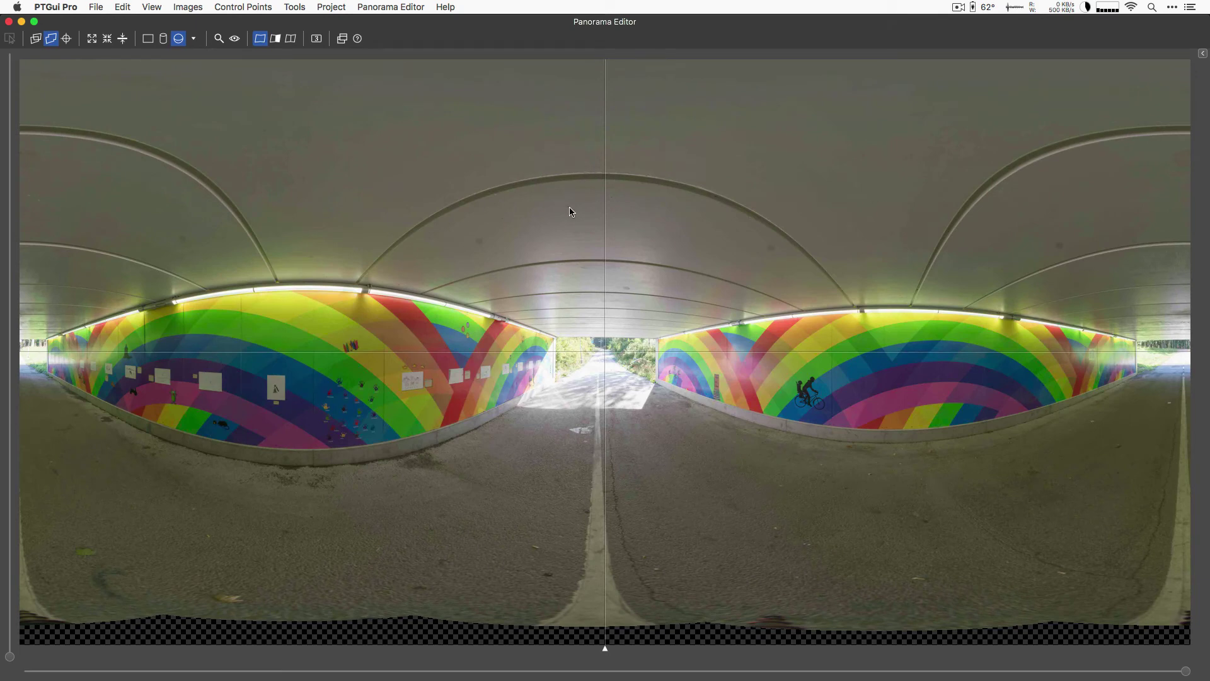
- Preview the panorama in PTGui Viewer, look around, and shift the panorama's centre point sideways
left_click(234, 38)
left_click(265, 44)
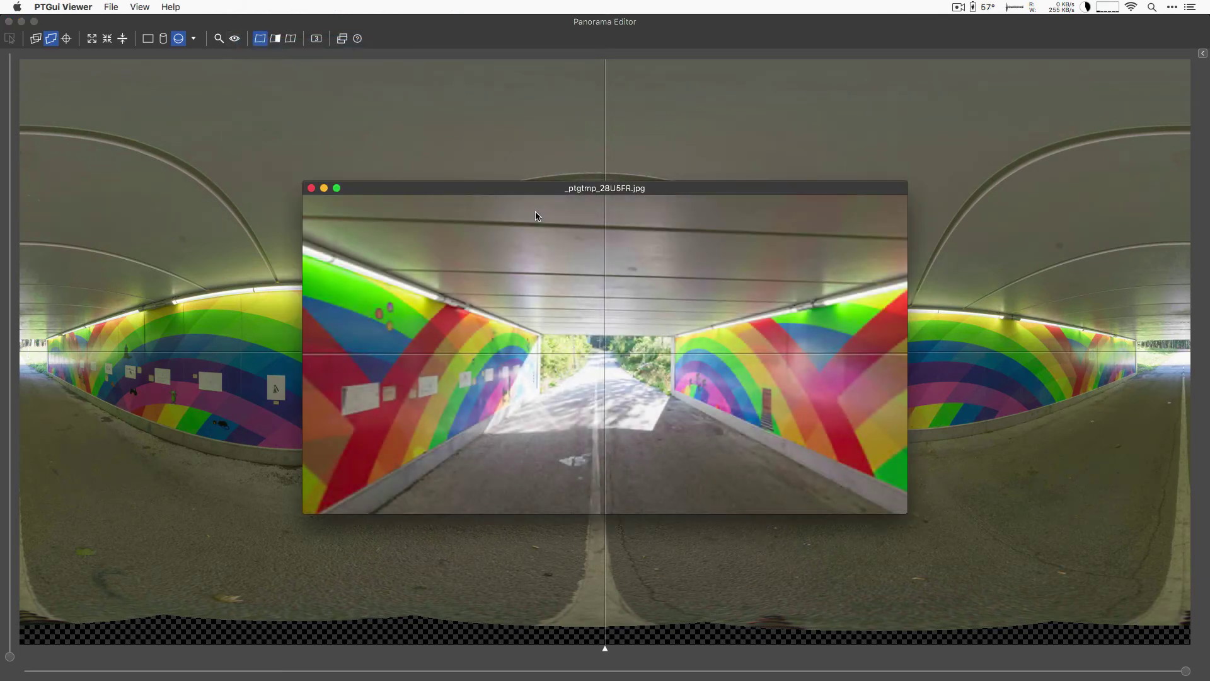
left_click_drag(535, 216, 649, 232)
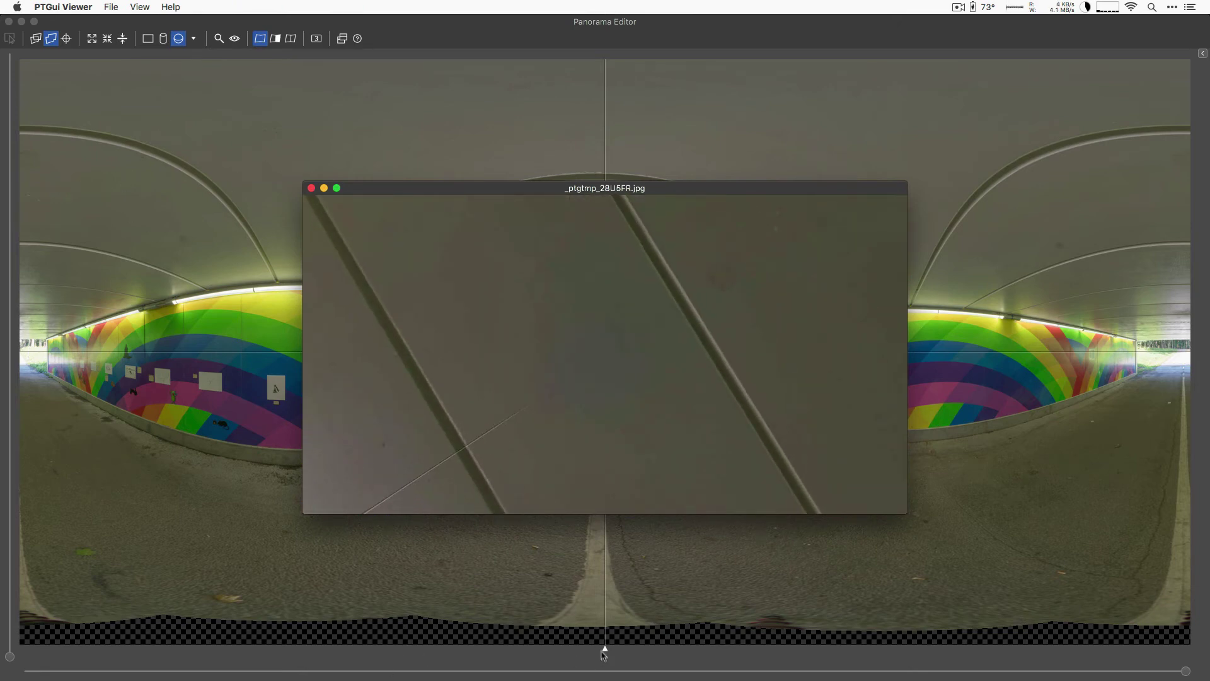
mouse_move(603, 653)
left_mouse_down()
mouse_move(796, 644)
mouse_move(788, 651)
left_mouse_up()
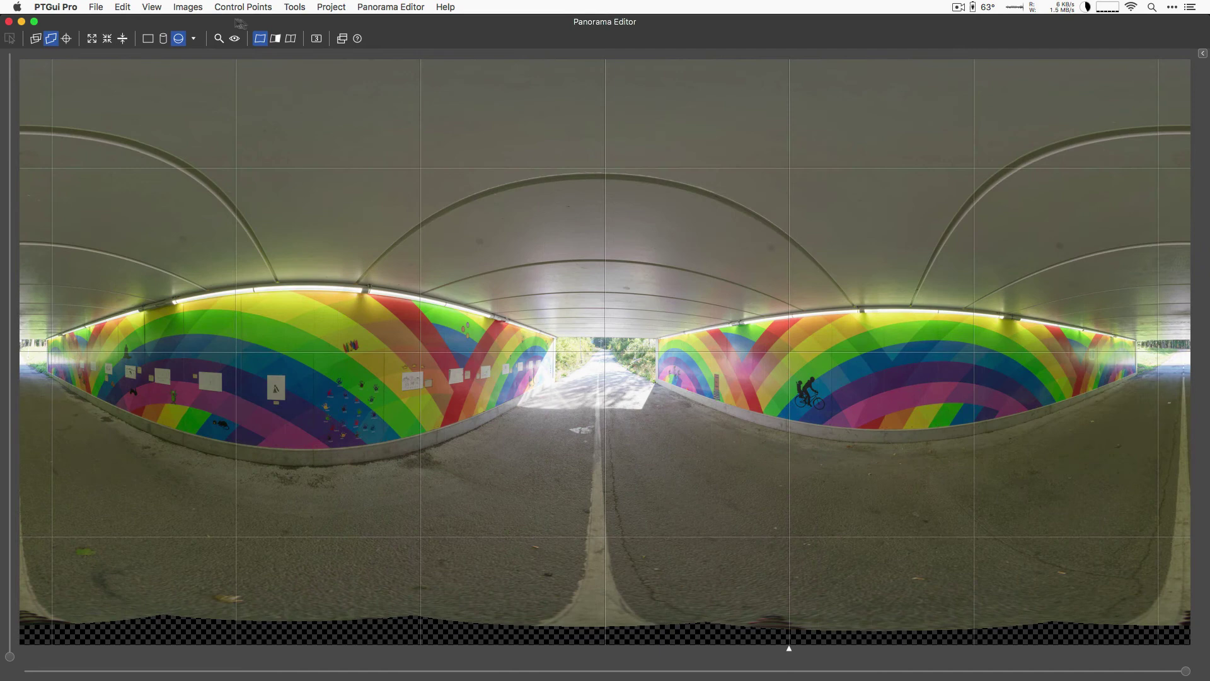
- Open the updated preview in PTGui Viewer and tilt the view up toward the ceiling beams
left_click(235, 38)
left_click(271, 41)
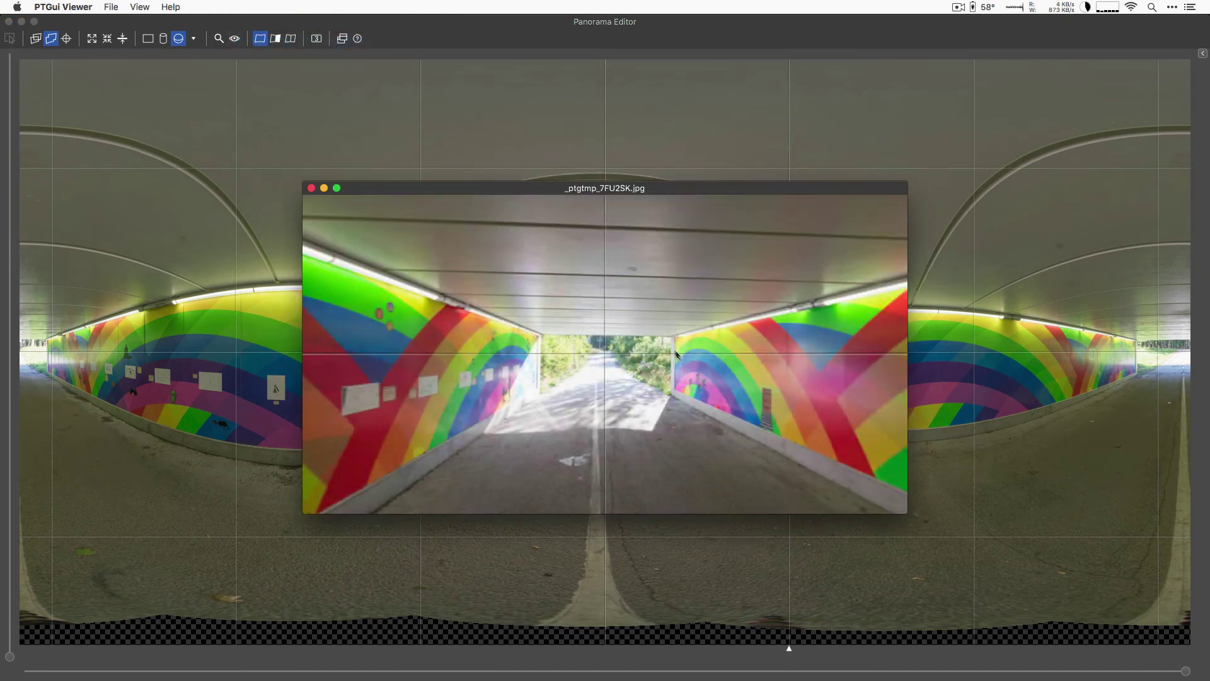
left_click_drag(676, 355, 284, 145)
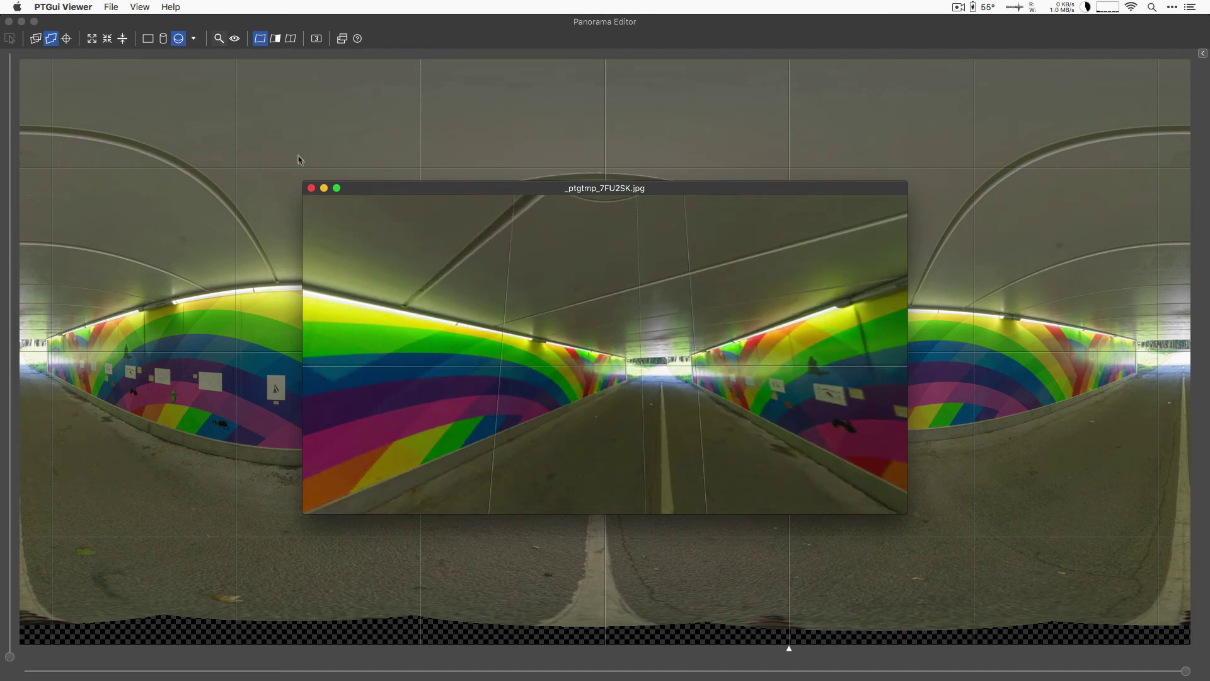
left_click_drag(313, 197, 297, 167)
- Open the Detail Viewer, zoom in and out, and pan up to the ceiling panels
left_click(219, 38)
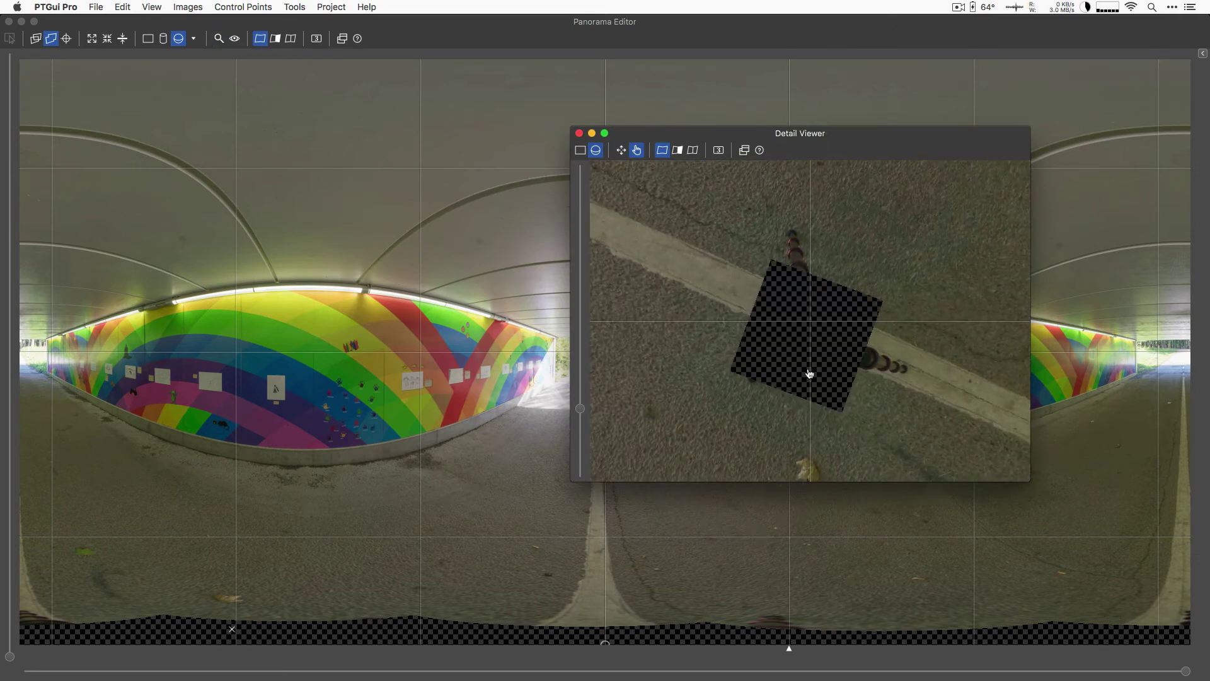
scroll(810, 373, "up", 3)
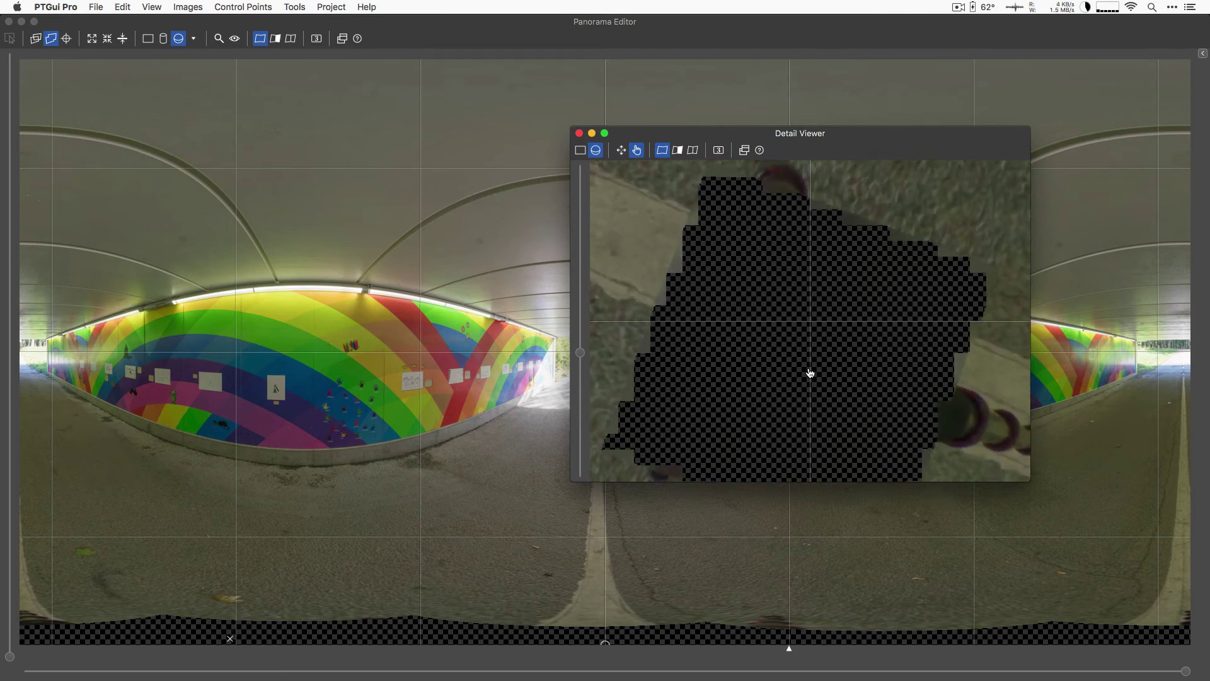
scroll(810, 373, "down", 5)
scroll(810, 374, "down", 10)
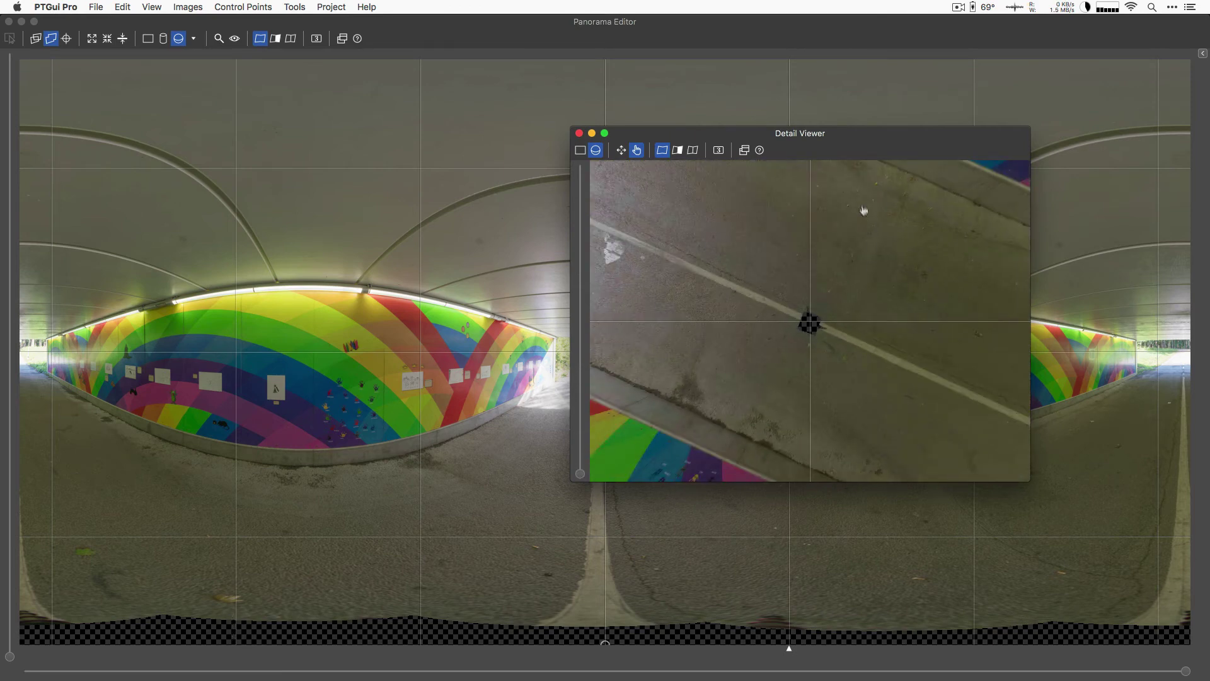
left_click_drag(843, 165, 853, 475)
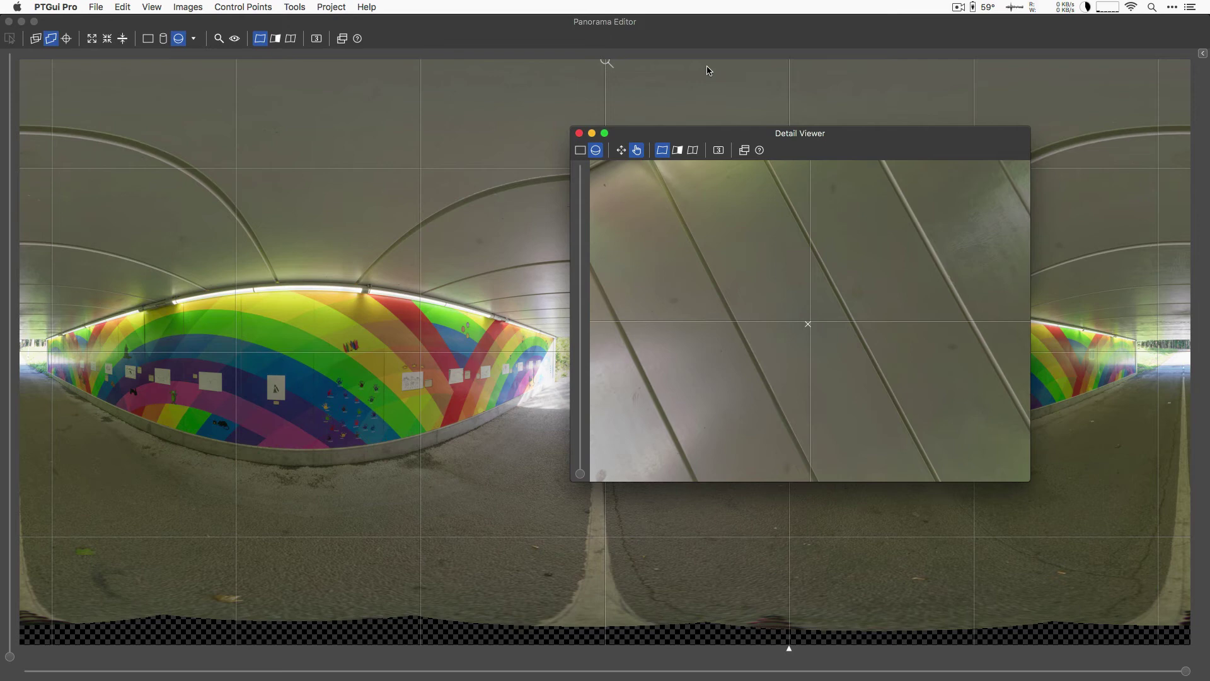
- Exit full screen, move the Panorama Editor aside, and show the Create Panorama settings
key("ctrl+super+f")
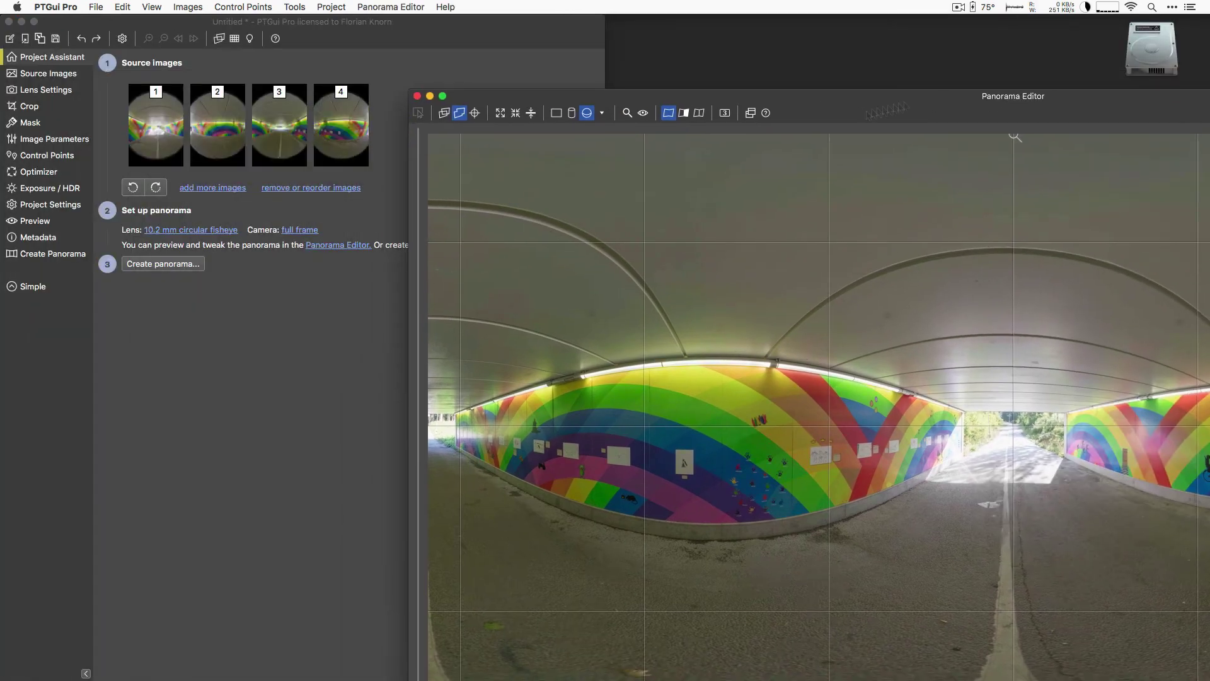
left_click(273, 413)
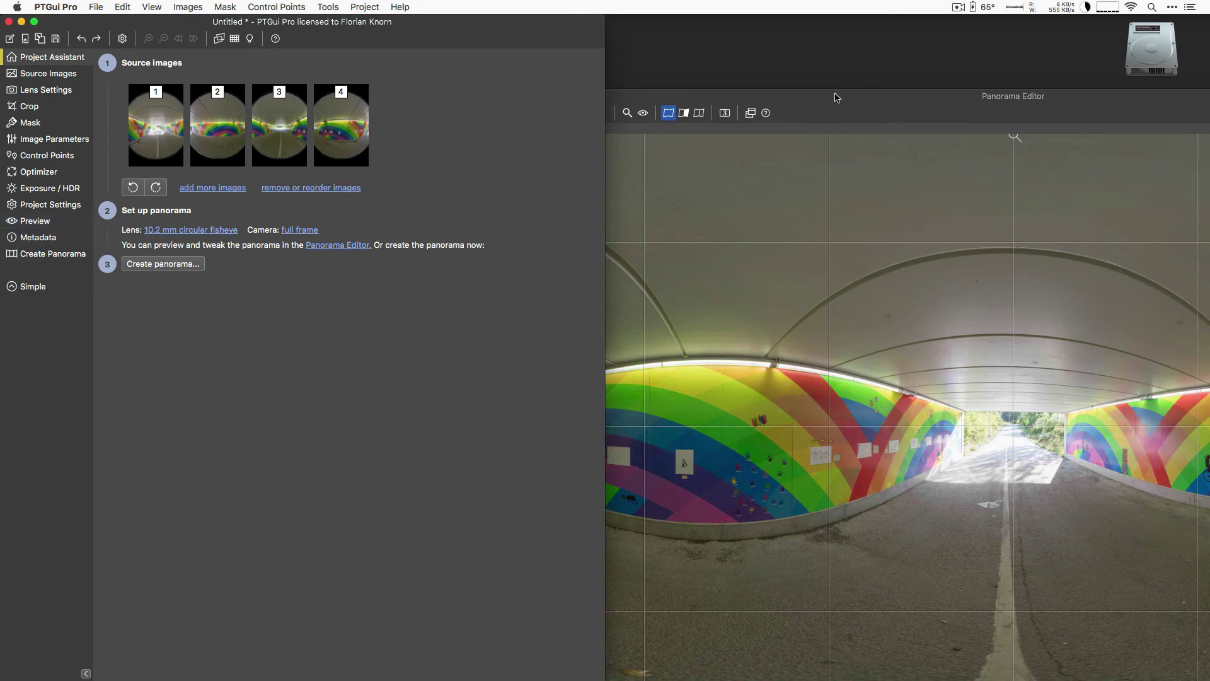
left_click_drag(853, 94, 718, 54)
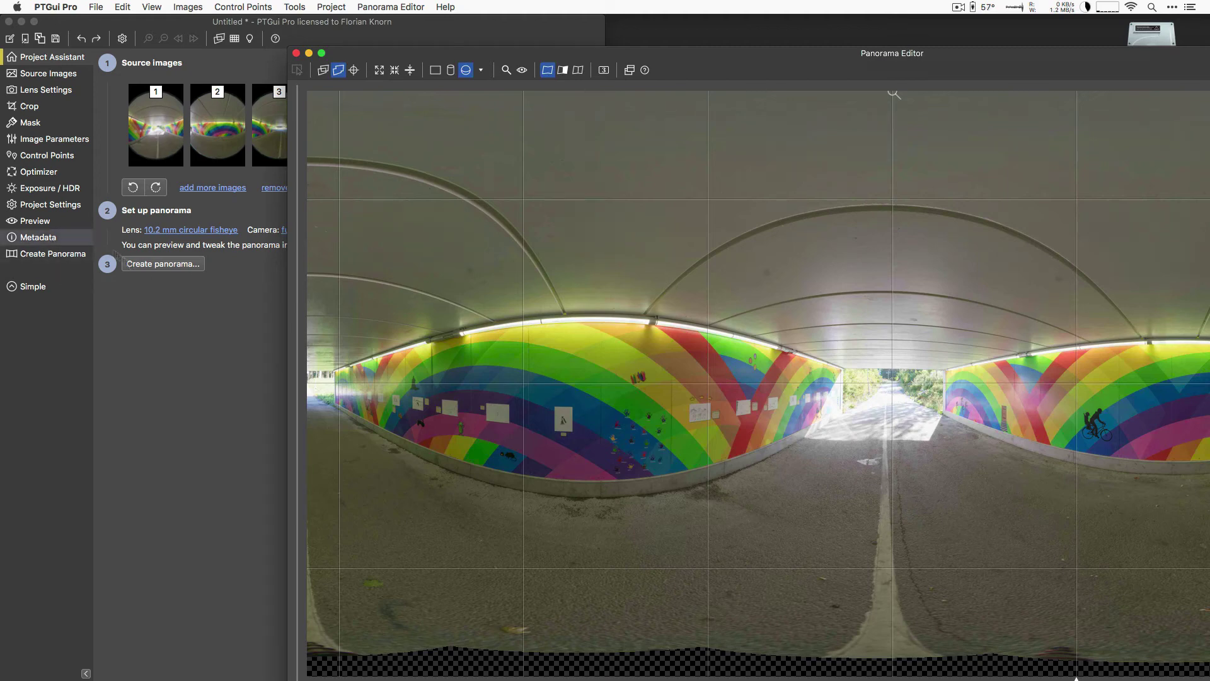
left_click(195, 386)
left_click(53, 253)
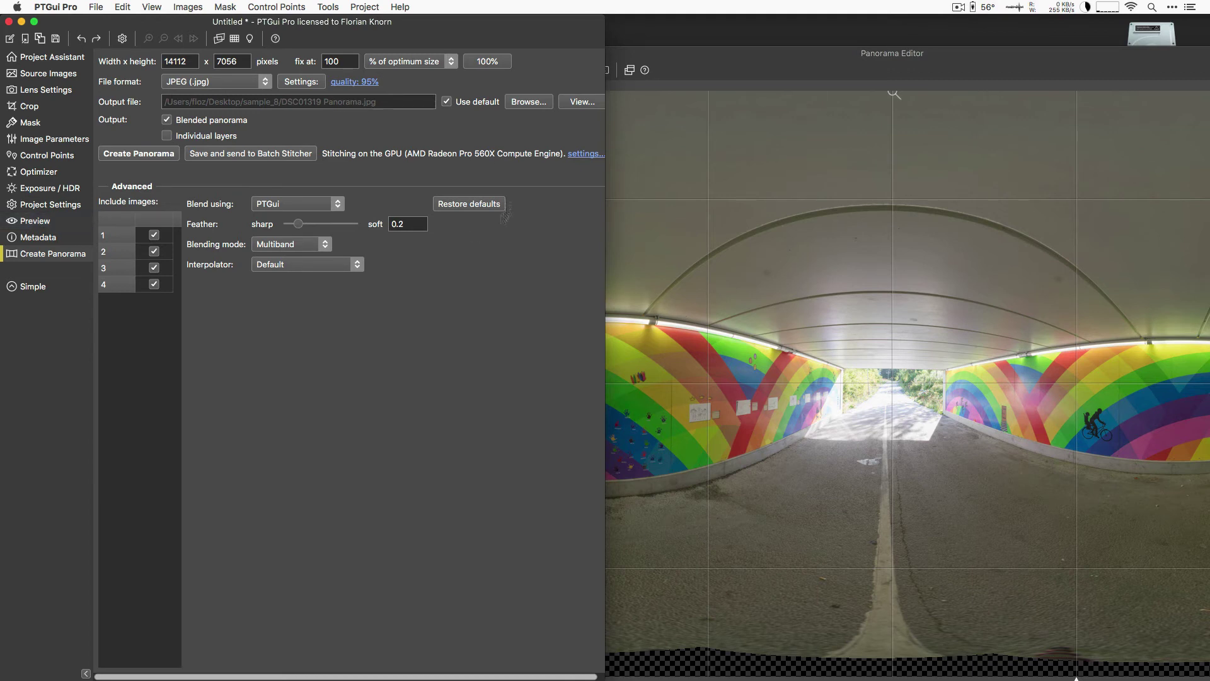
- Render the 3528 x 1764 preview, open it in PTGui Viewer, and look from ceiling to road
left_click(49, 222)
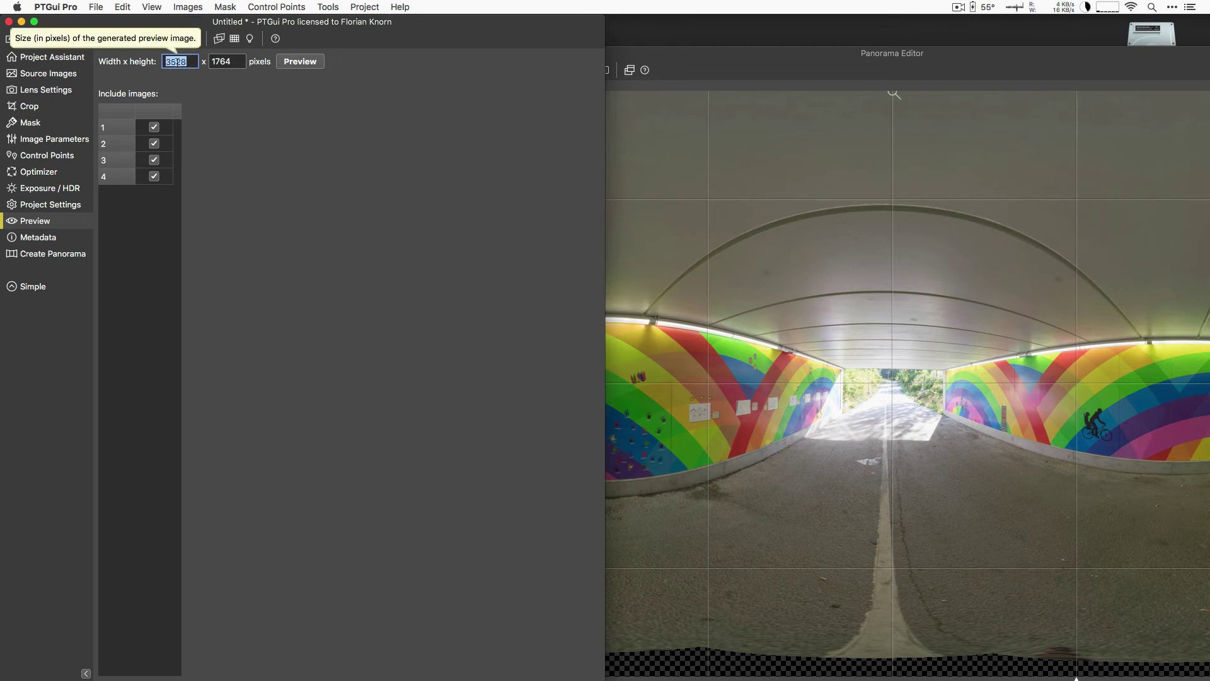
left_click(299, 62)
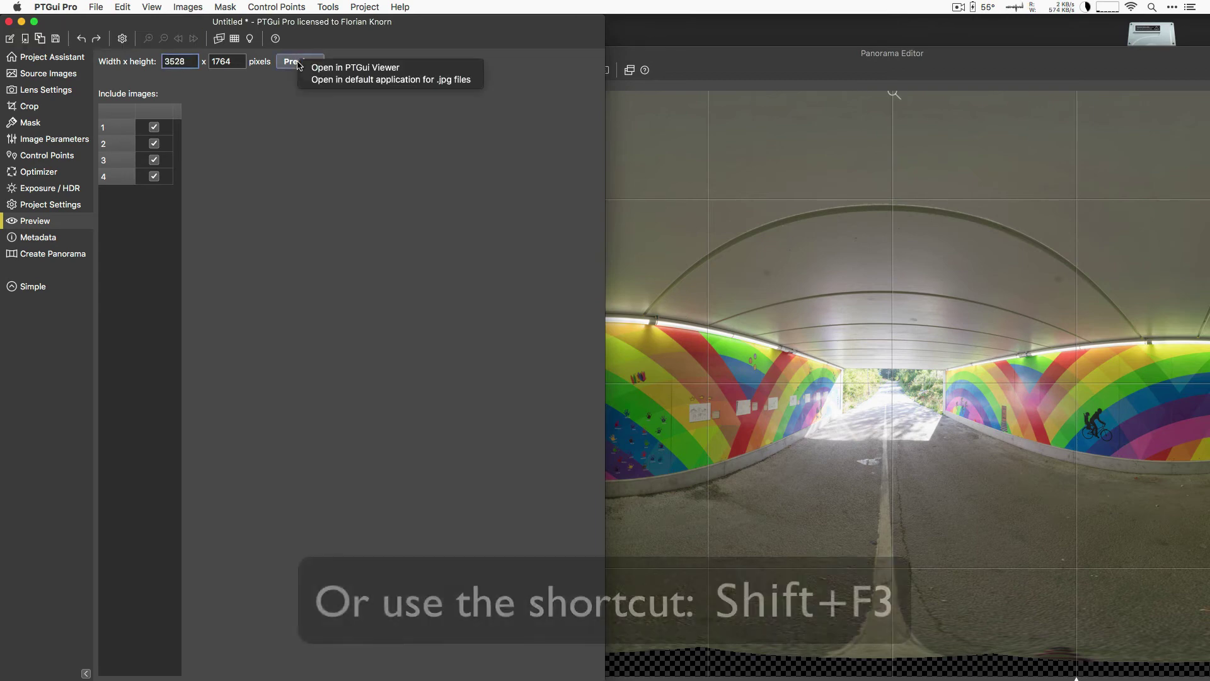
left_click(340, 70)
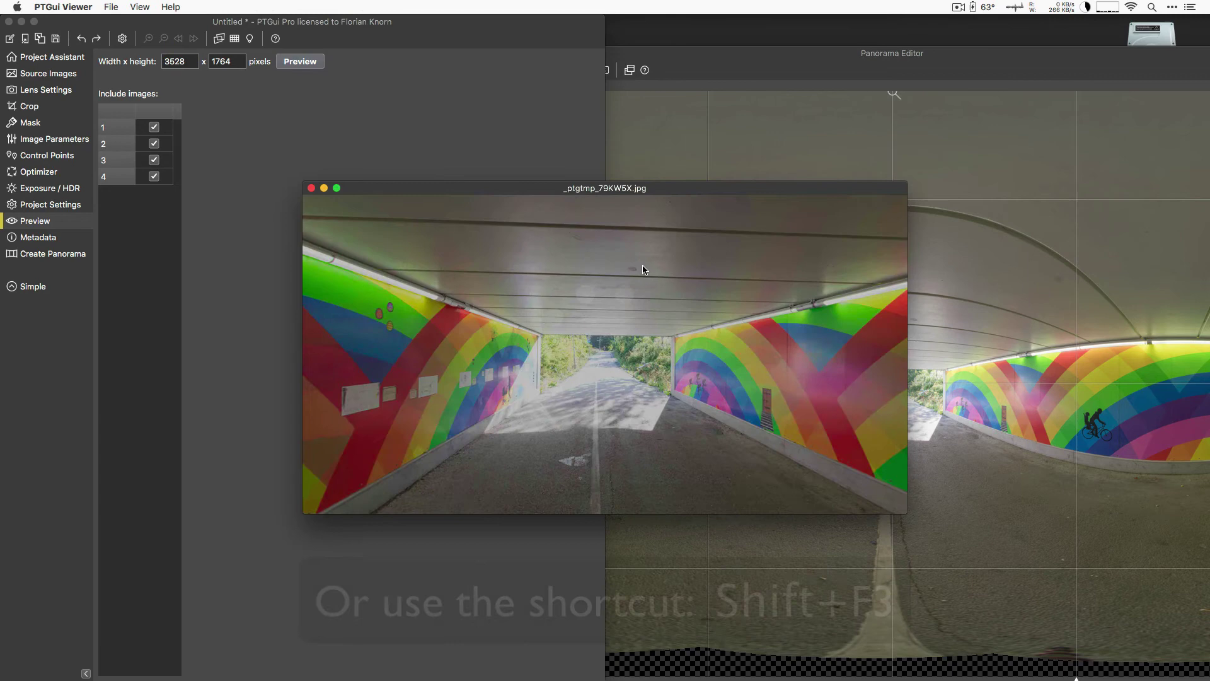
mouse_move(725, 393)
left_mouse_down()
mouse_move(616, 316)
mouse_move(634, 302)
mouse_move(551, 389)
mouse_move(574, 332)
mouse_move(661, 428)
mouse_move(542, 340)
mouse_move(626, 380)
mouse_move(527, 284)
left_mouse_up()
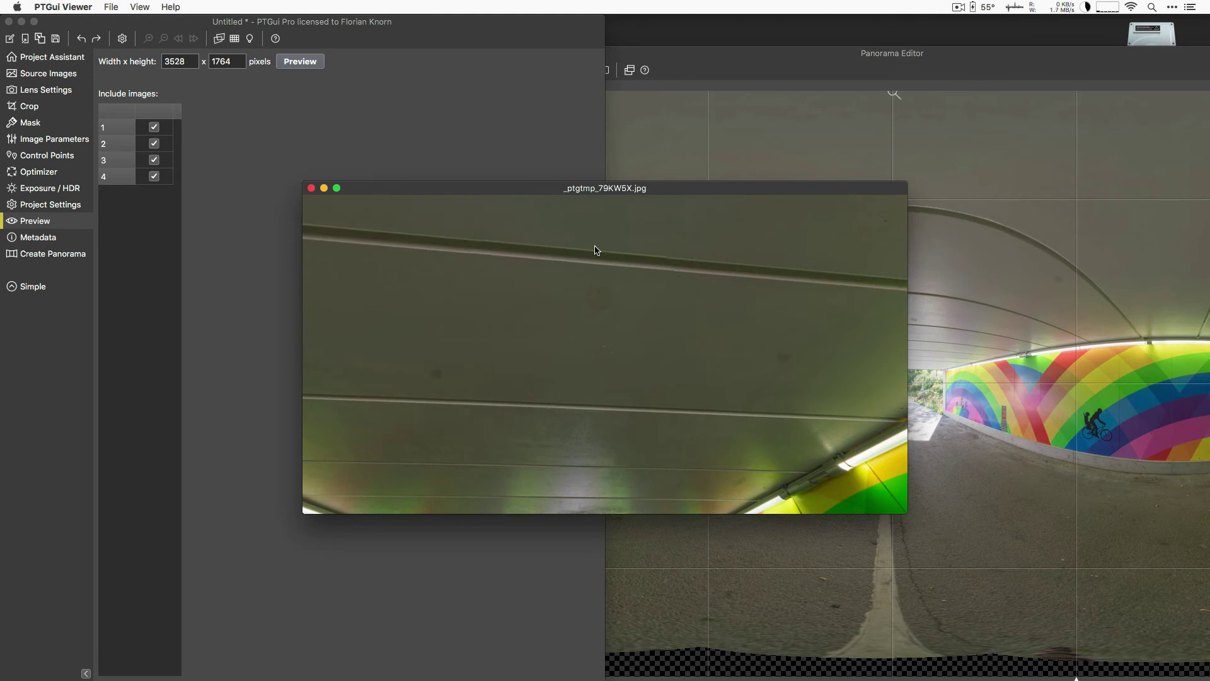
left_click(398, 102)
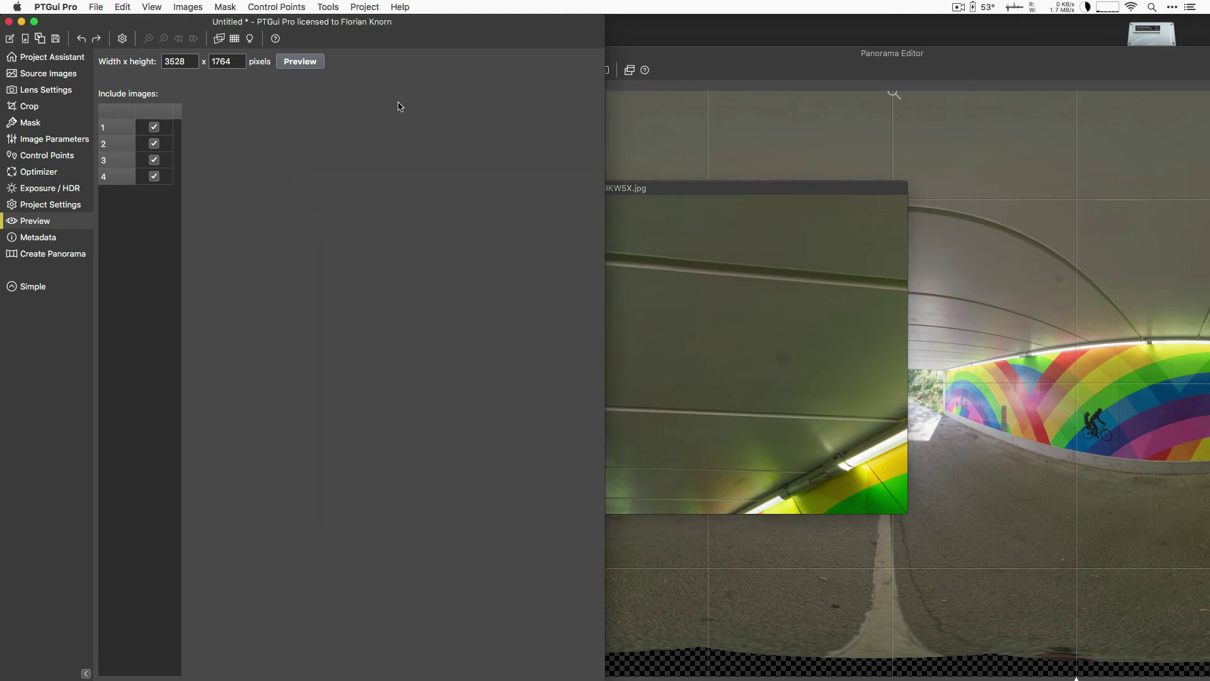
- Return to the Create Panorama page with its 14112 x 7056 JPEG, 95% quality settings
left_click(69, 257)
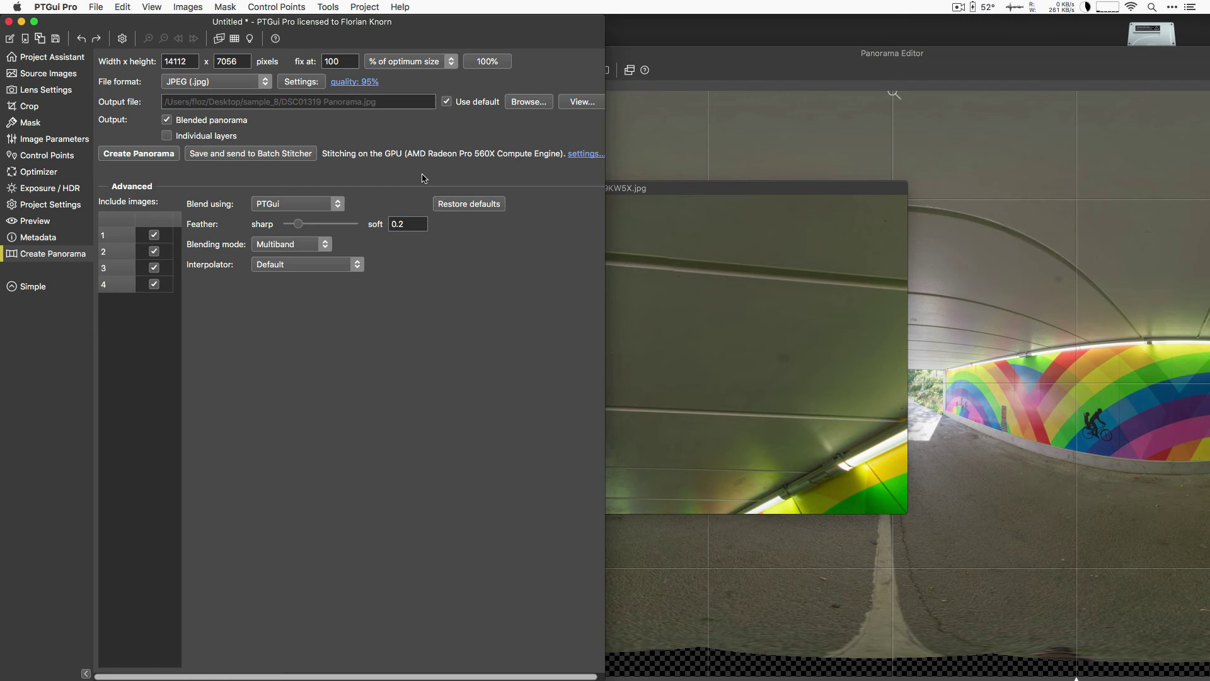
- Open Publish to Website from the Tools menu, ending on the four images' yaw, pitch, roll table
left_click(327, 8)
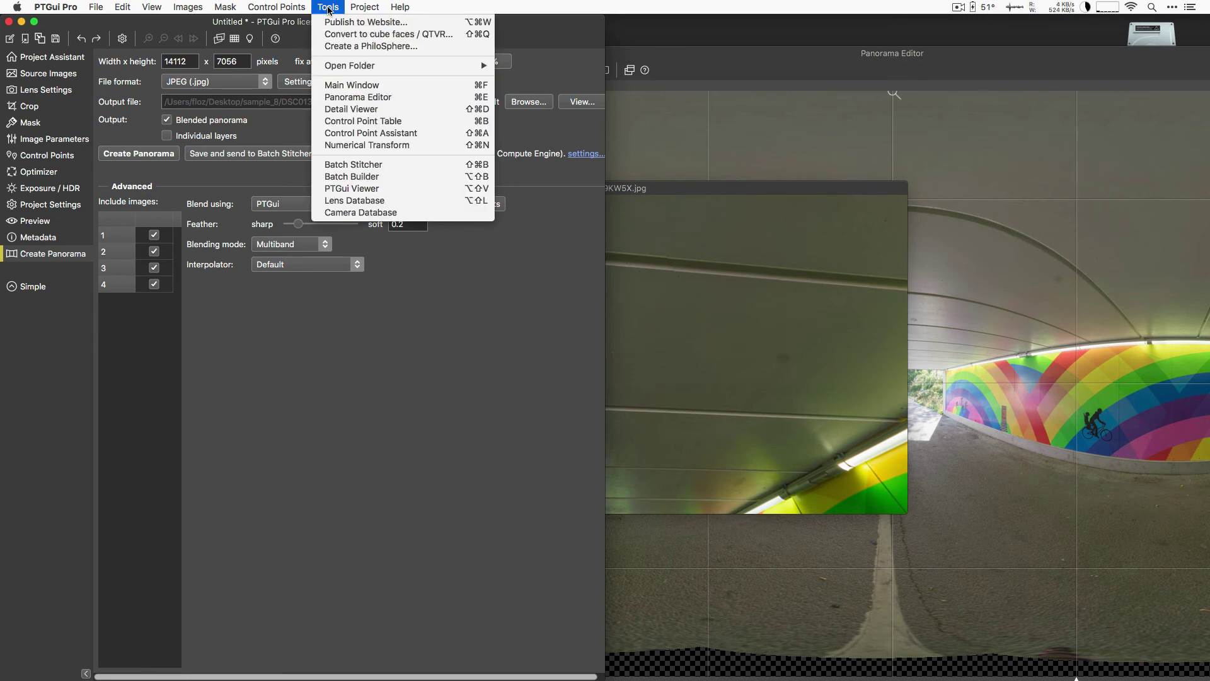
left_click(353, 22)
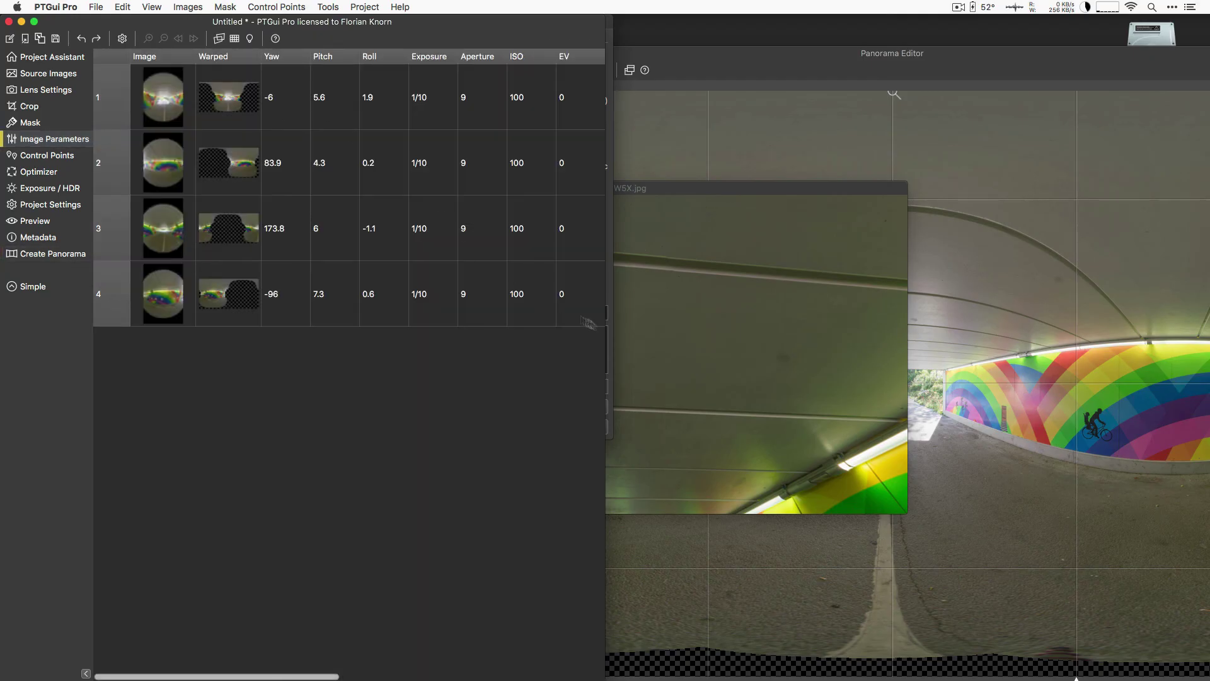
- Widen the window to reveal every image-parameter column and open the Panorama Editor preview
left_click_drag(604, 365, 1203, 303)
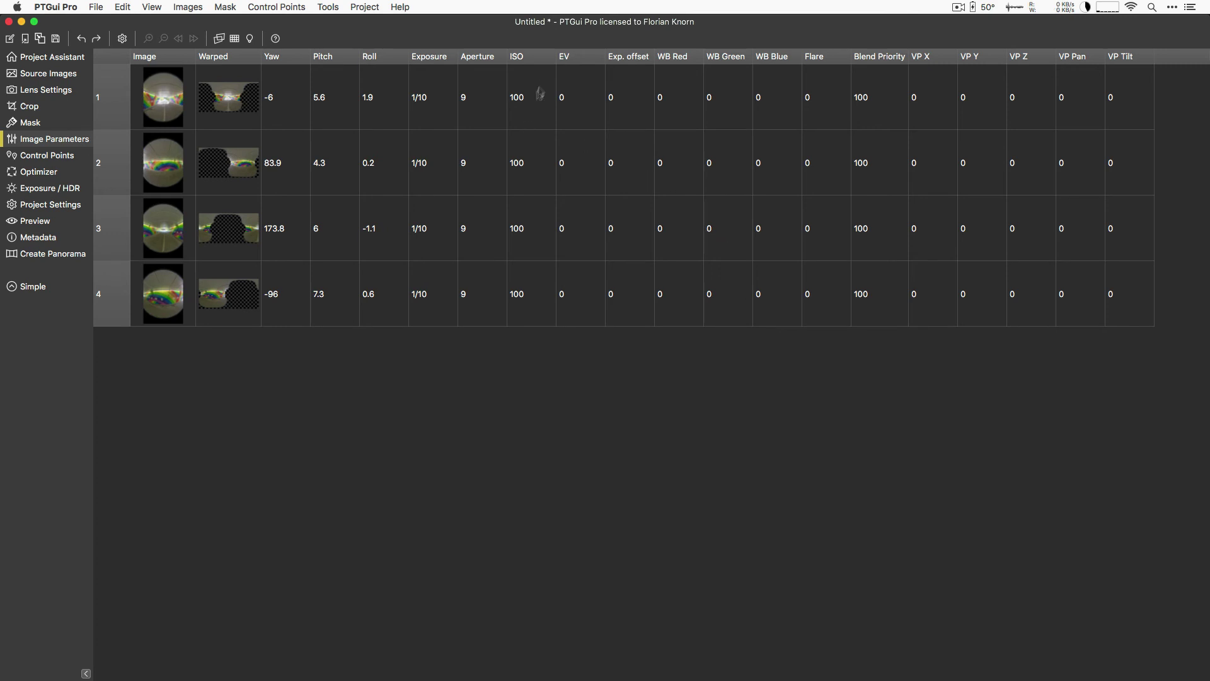
left_click(627, 106)
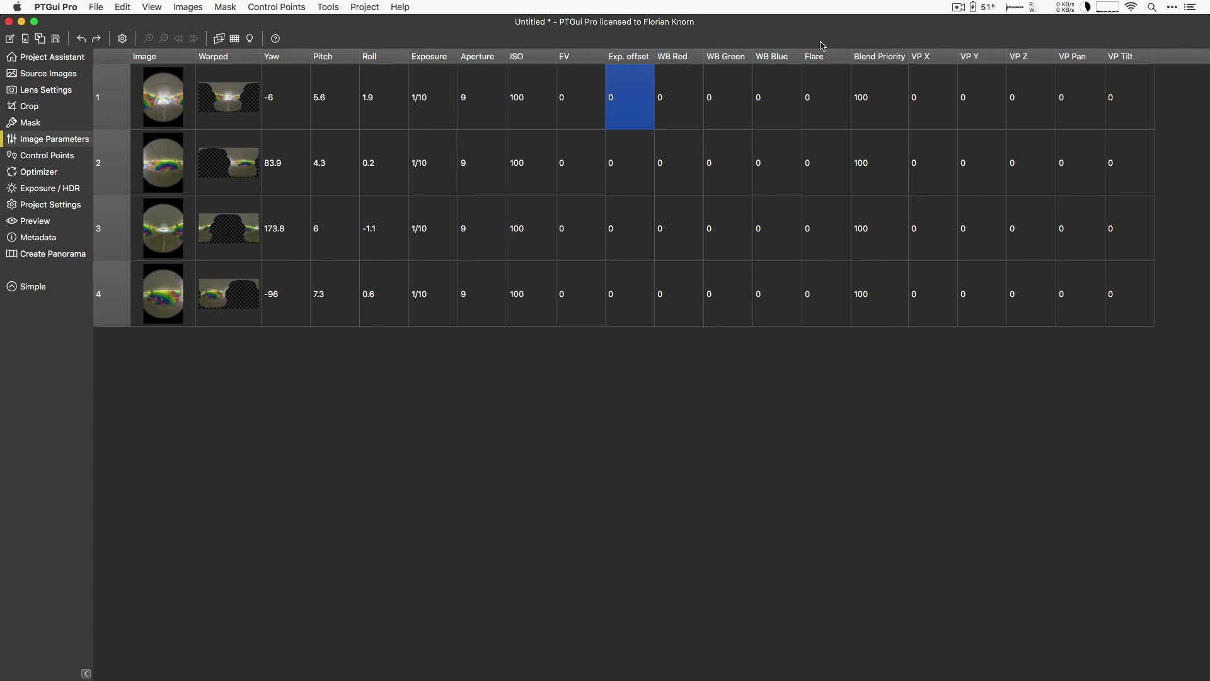
key("super+e")
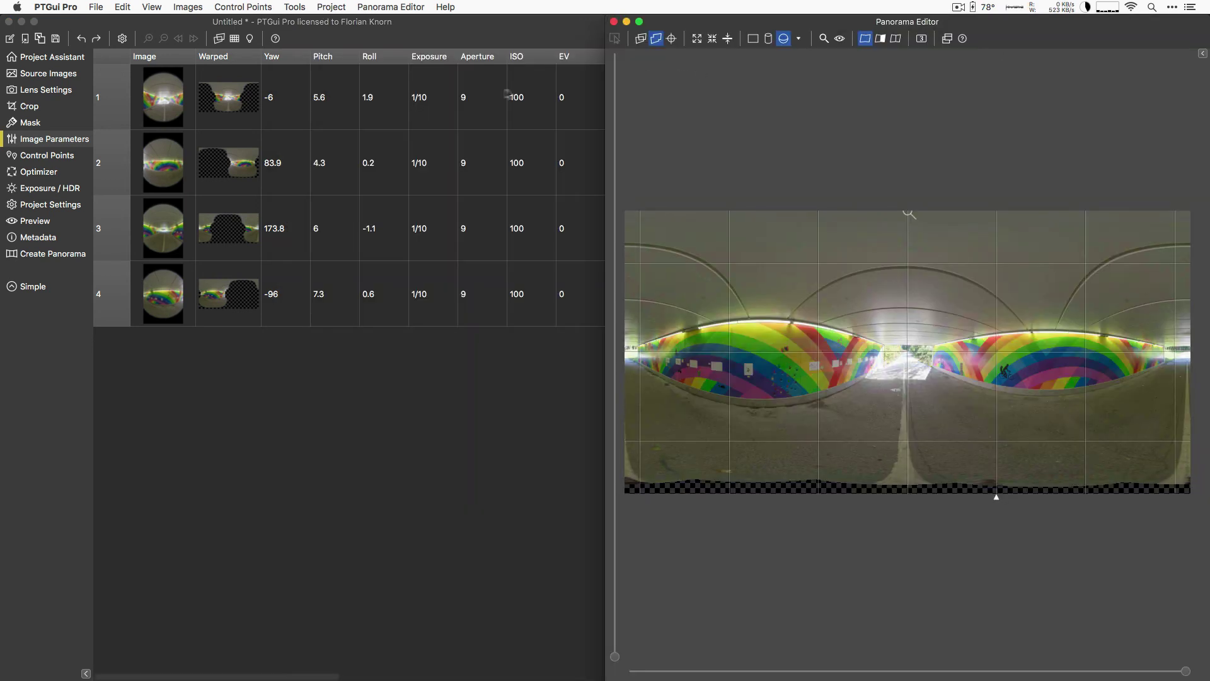
- Try exposure offset values 1 and 4 on image 1, settling on -5
left_click(482, 96)
left_click(559, 103)
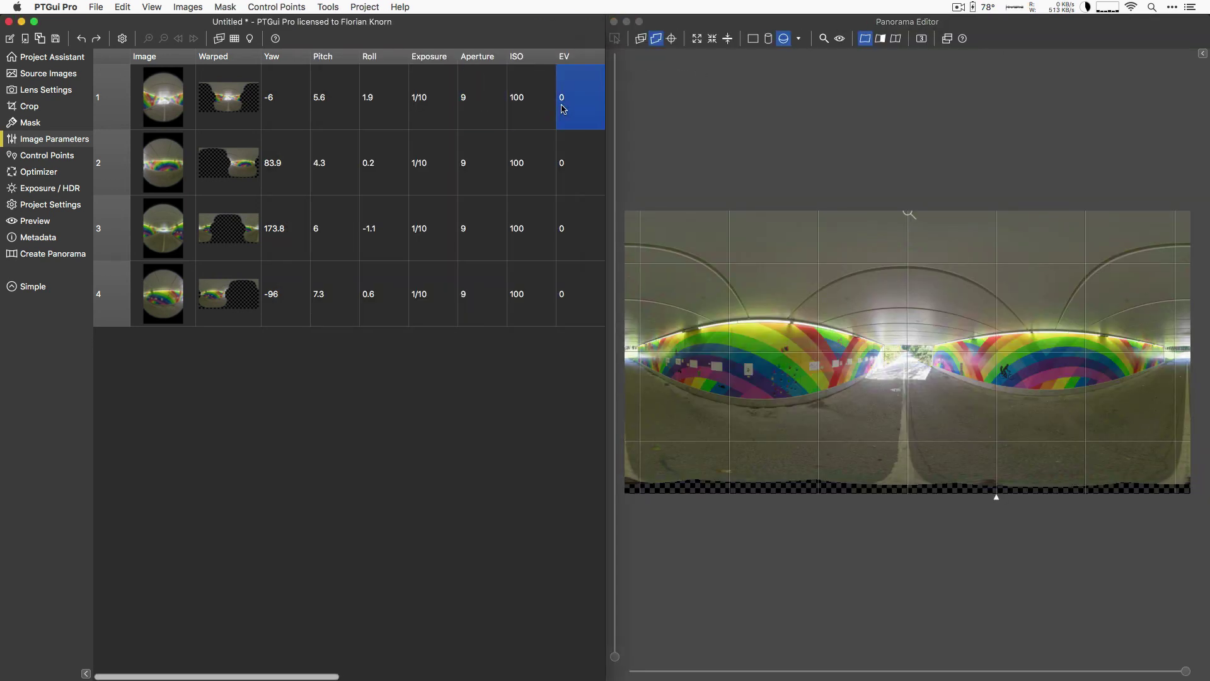
scroll(559, 103, "right", 5)
left_click(423, 100)
type("1")
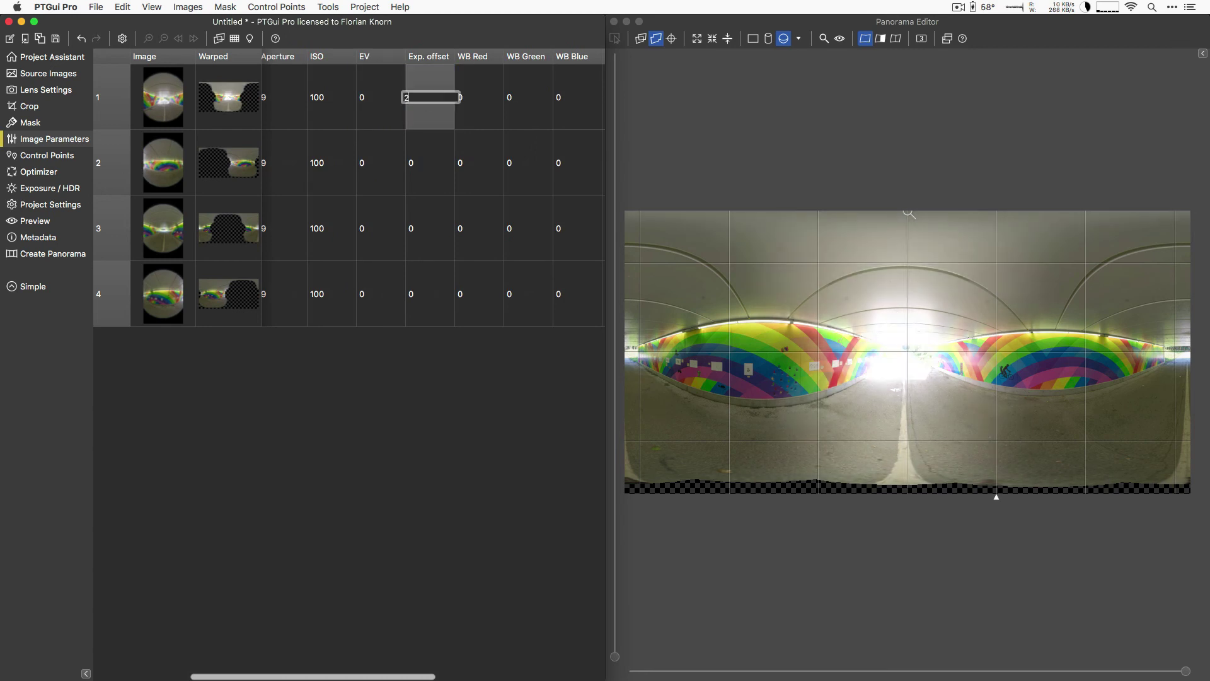
key("BackSpace")
type("4")
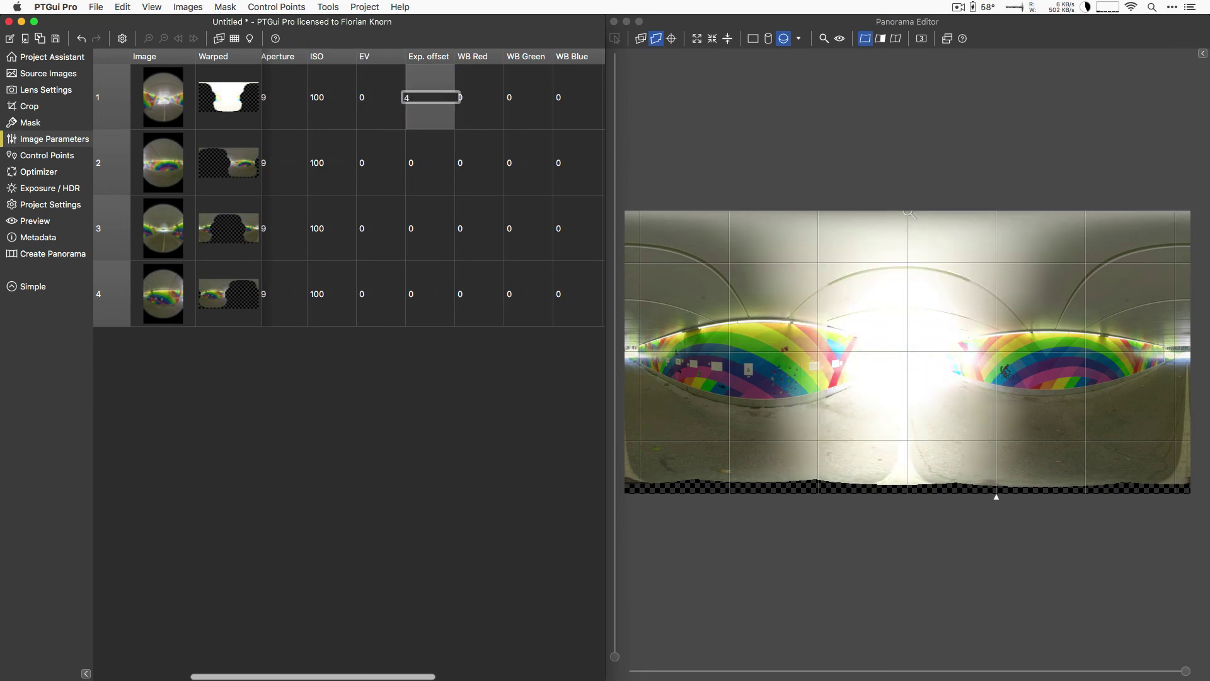
key("BackSpace")
type("5")
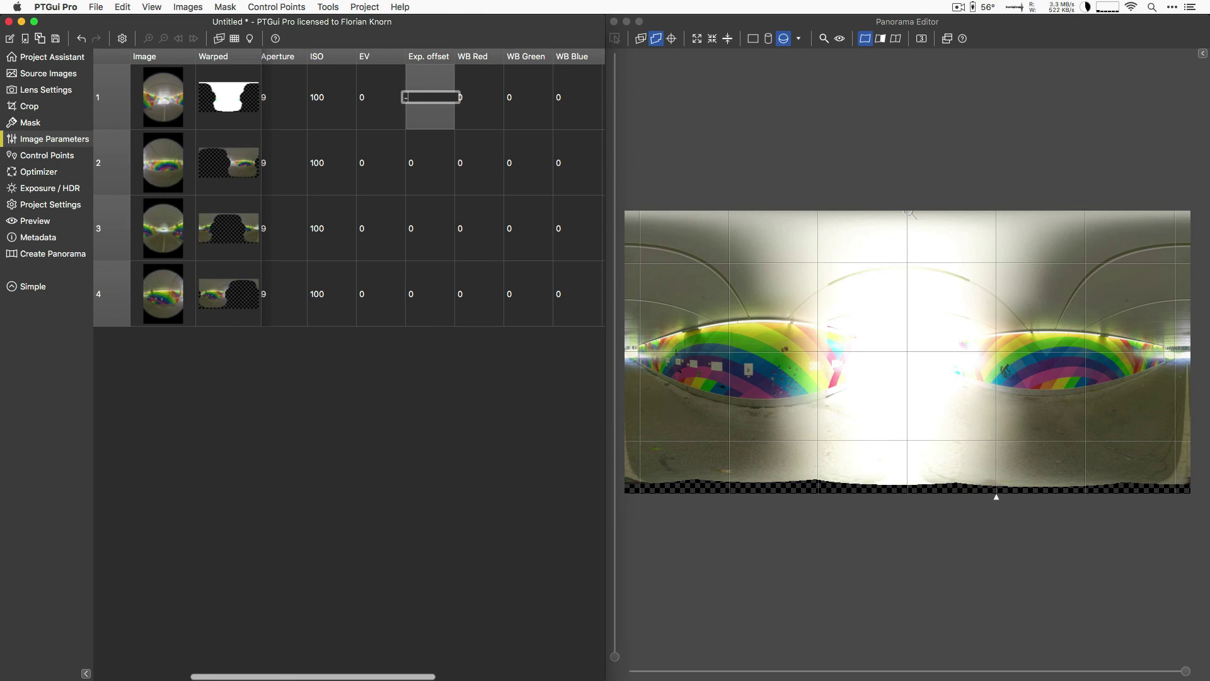
type("-5")
key("Return")
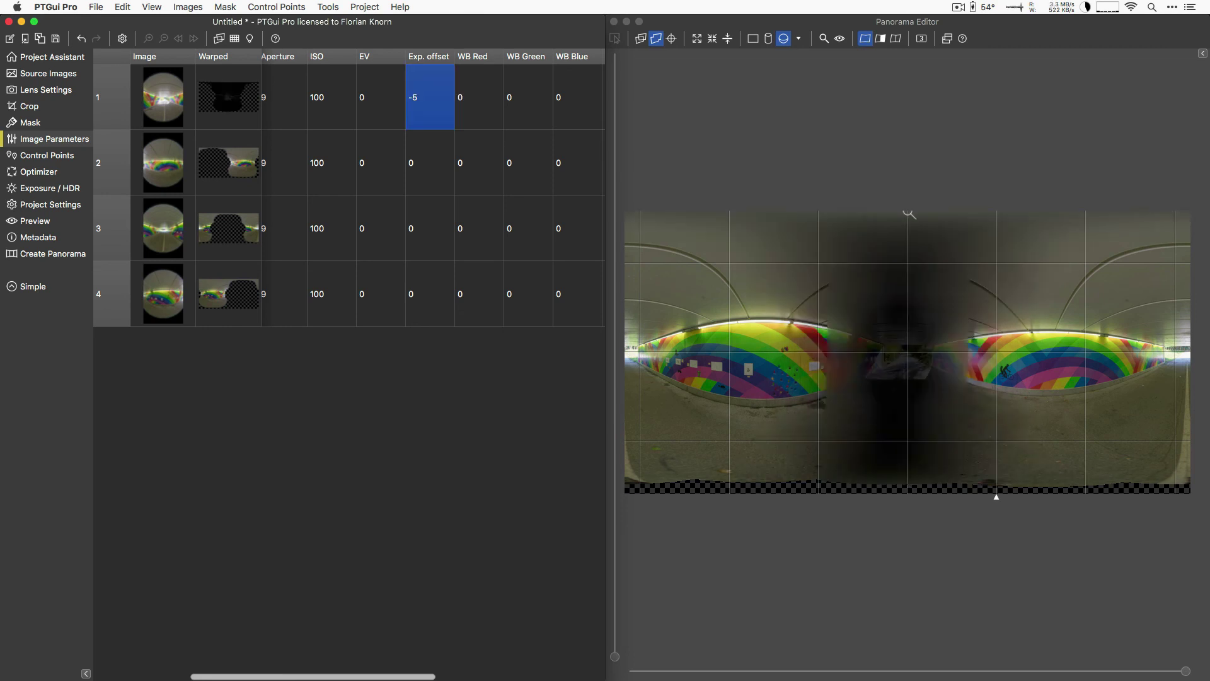
- Set the exposure offset of all four images to 6
left_click(419, 299, "shift")
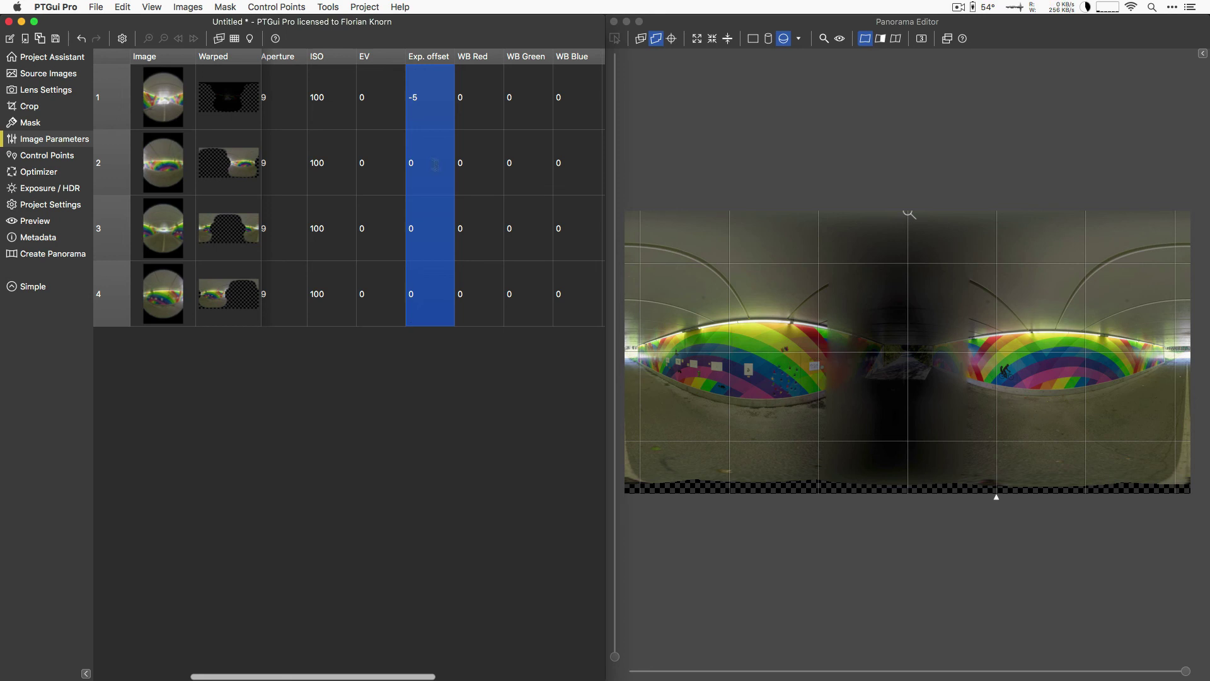
double_click(423, 163)
type("6")
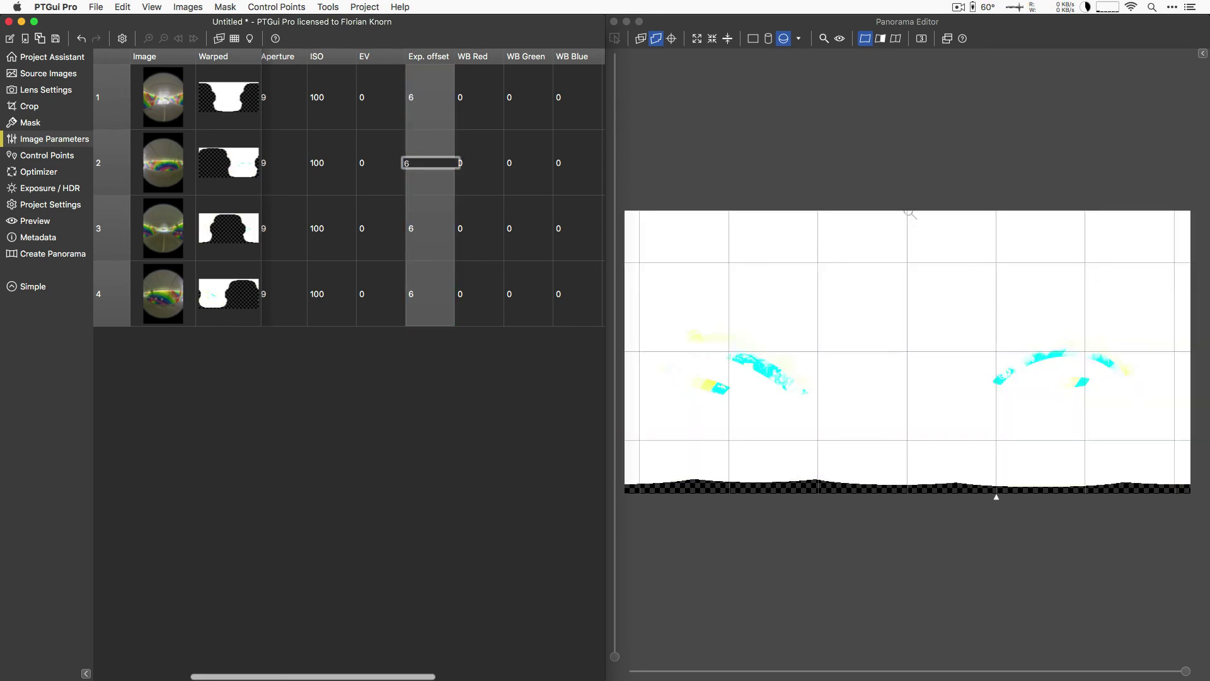
left_click(356, 116)
- Select the exposure and white-balance columns for all images and enter exposure offset 4
left_click_drag(380, 113, 492, 288)
double_click(447, 242)
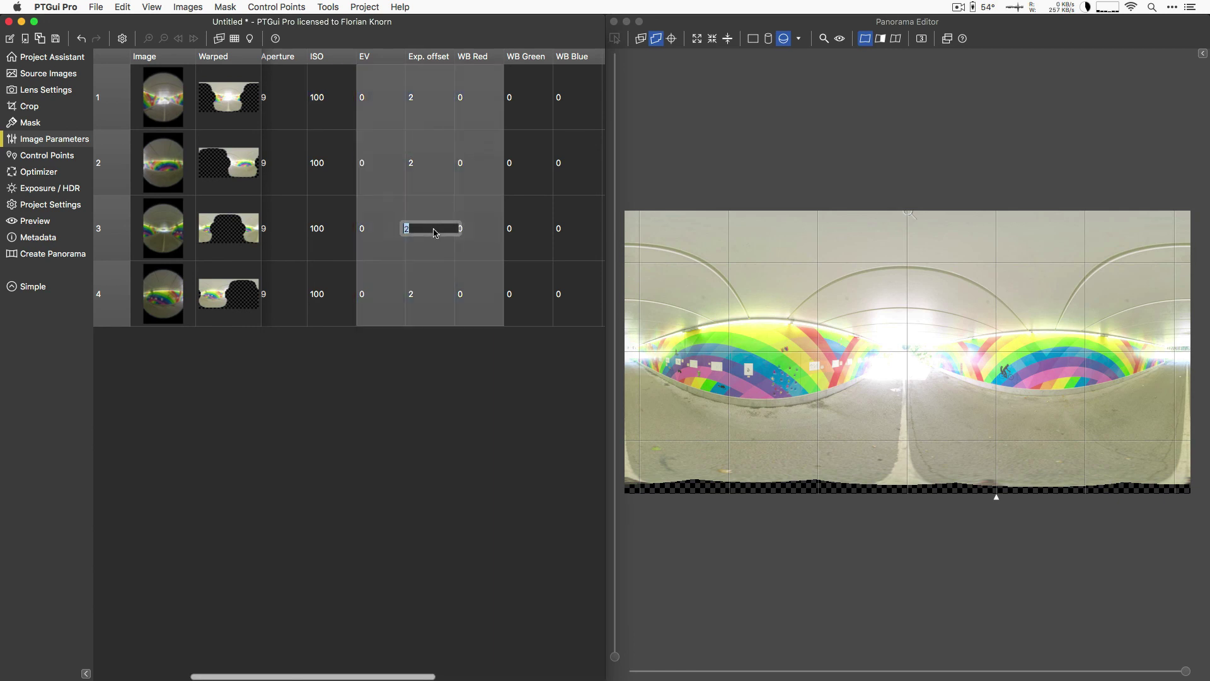
type("4")
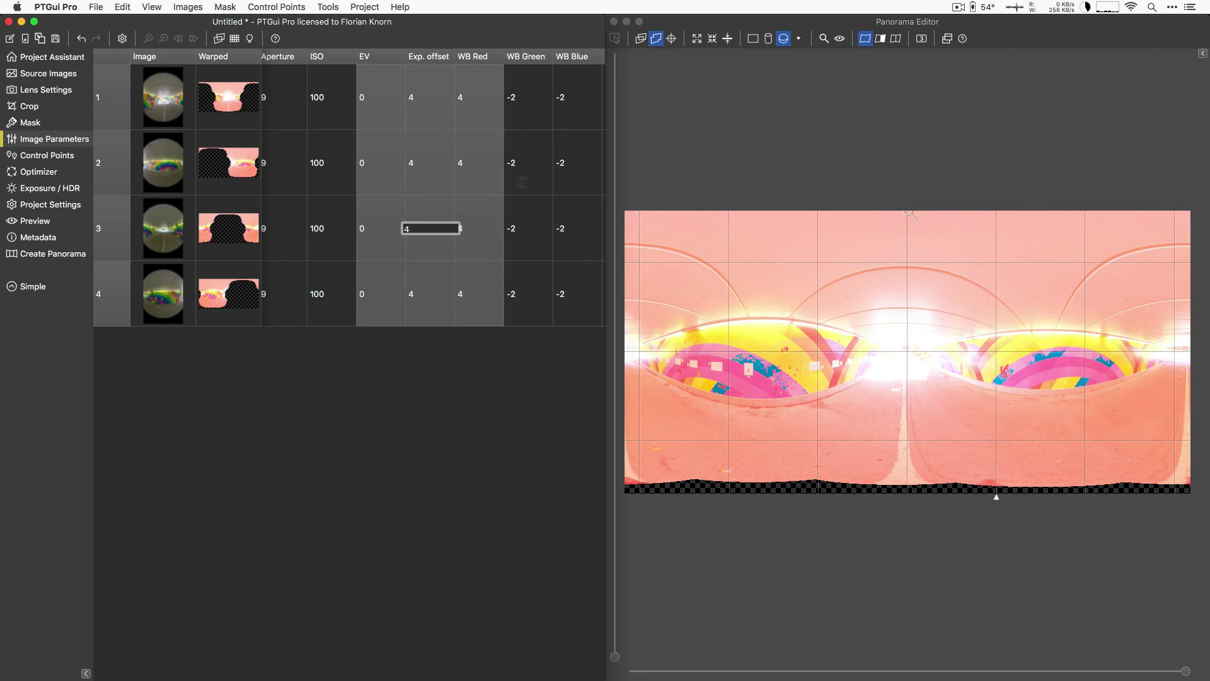
left_click(483, 370)
left_click_drag(474, 57, 428, 67)
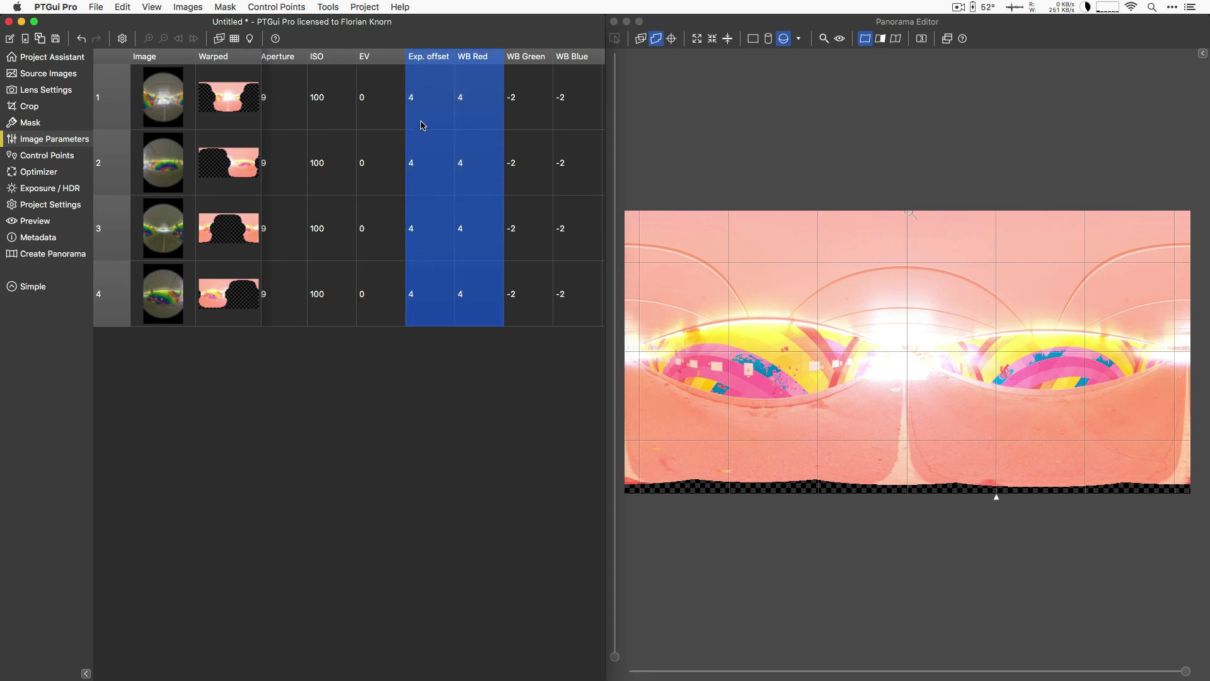
double_click(431, 163)
key("Return")
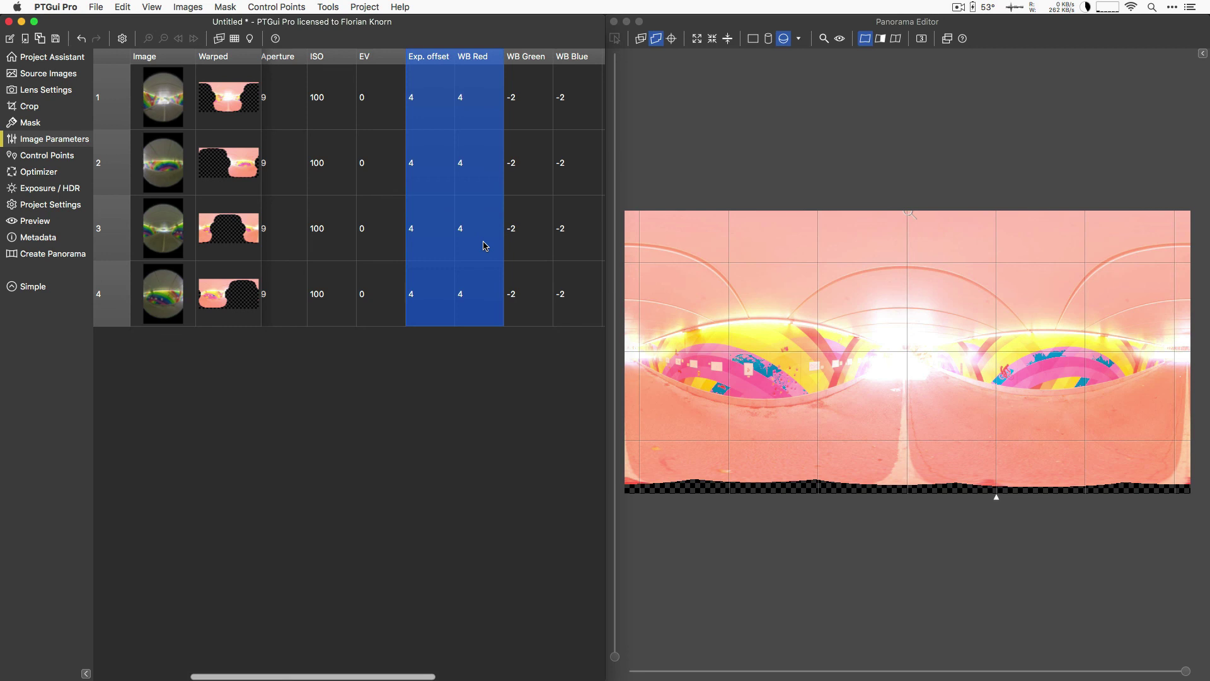
- Switch the Optimizer to advanced mode and show extended help on per-image yaw, pitch, roll optimization
left_click(48, 172)
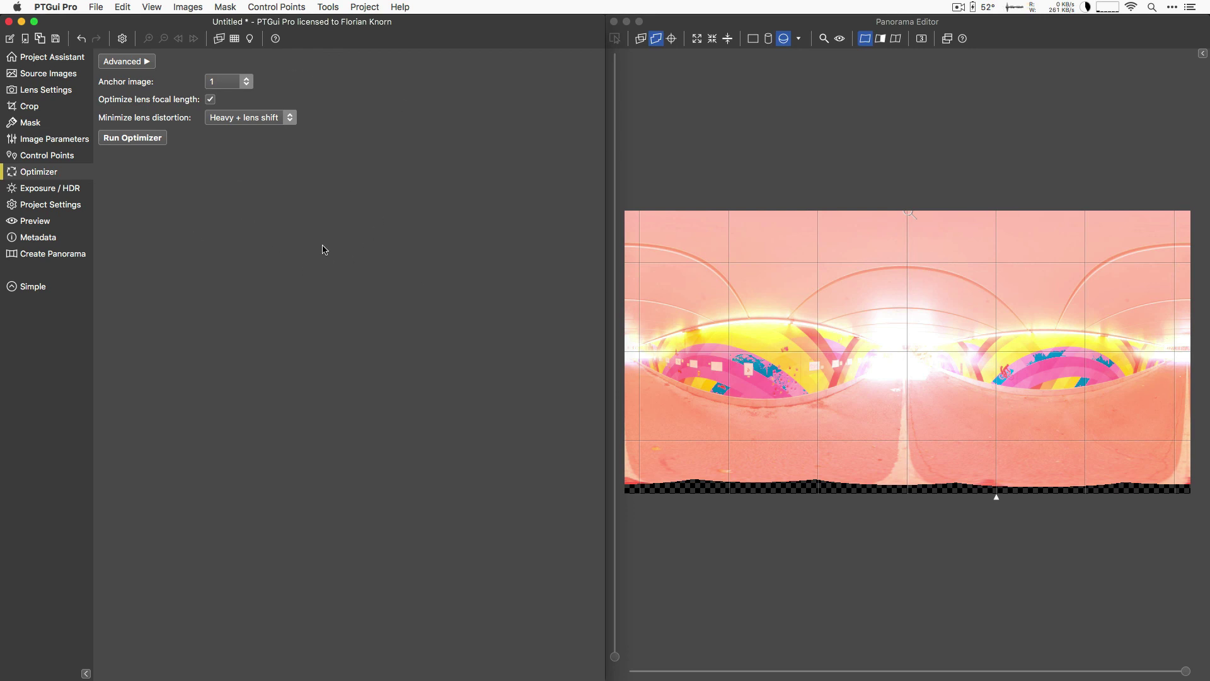
left_click(135, 64)
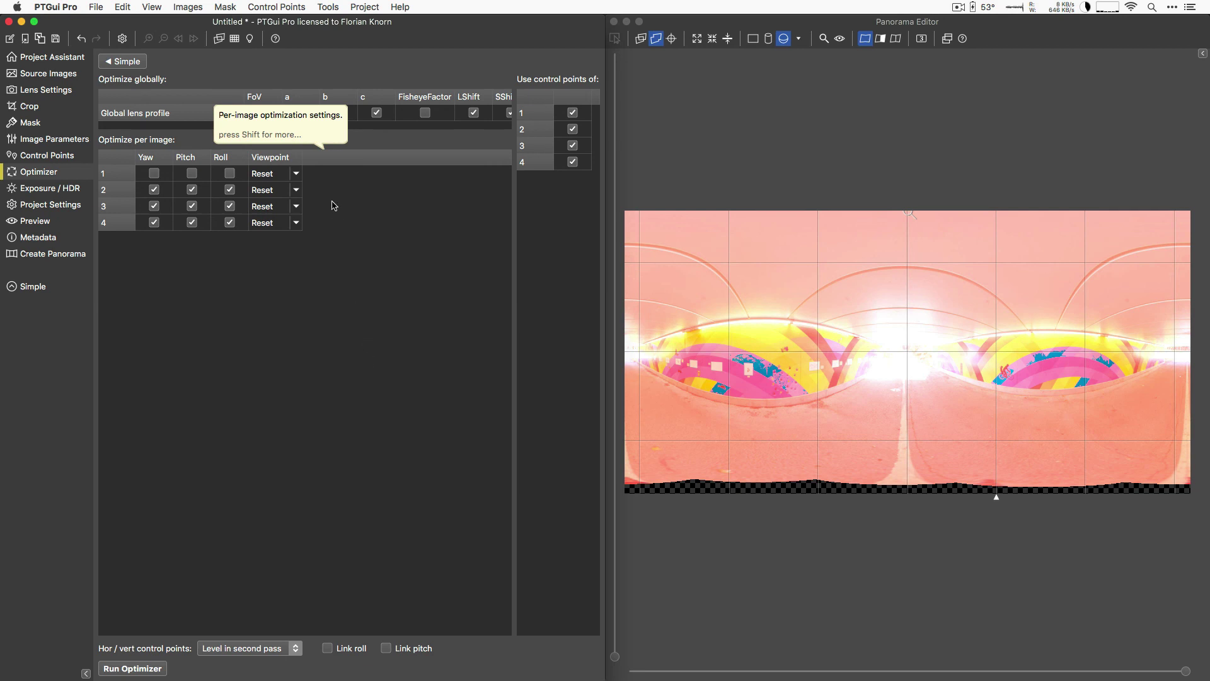
key("shift")
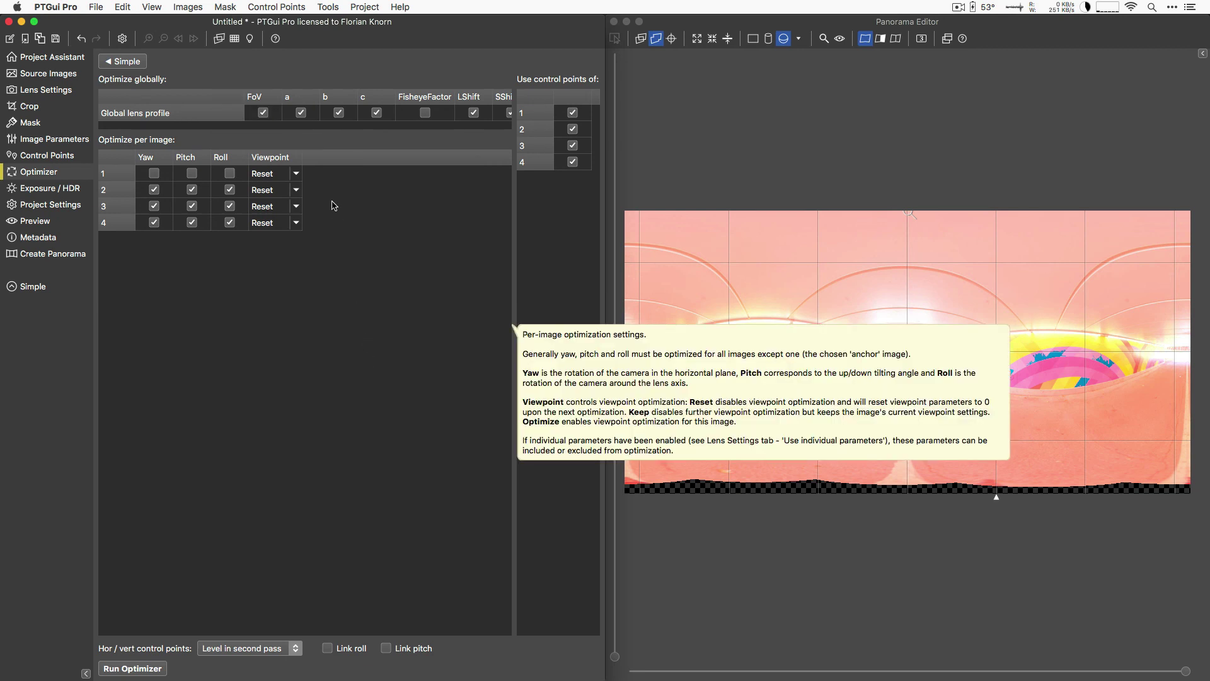